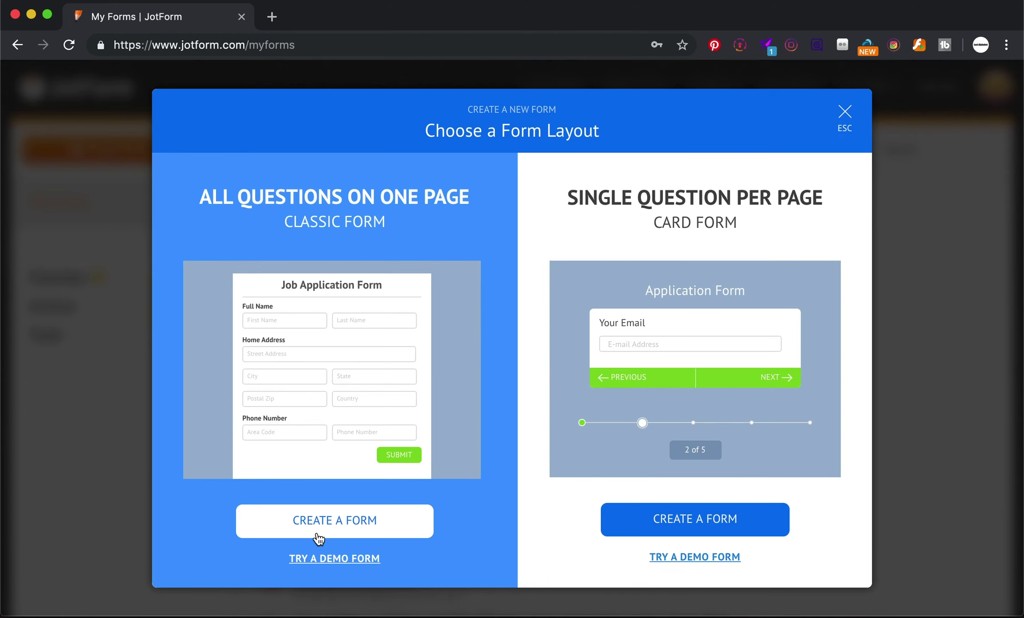
Choose the Classic Form layout for the new form.
left_click(314, 535)
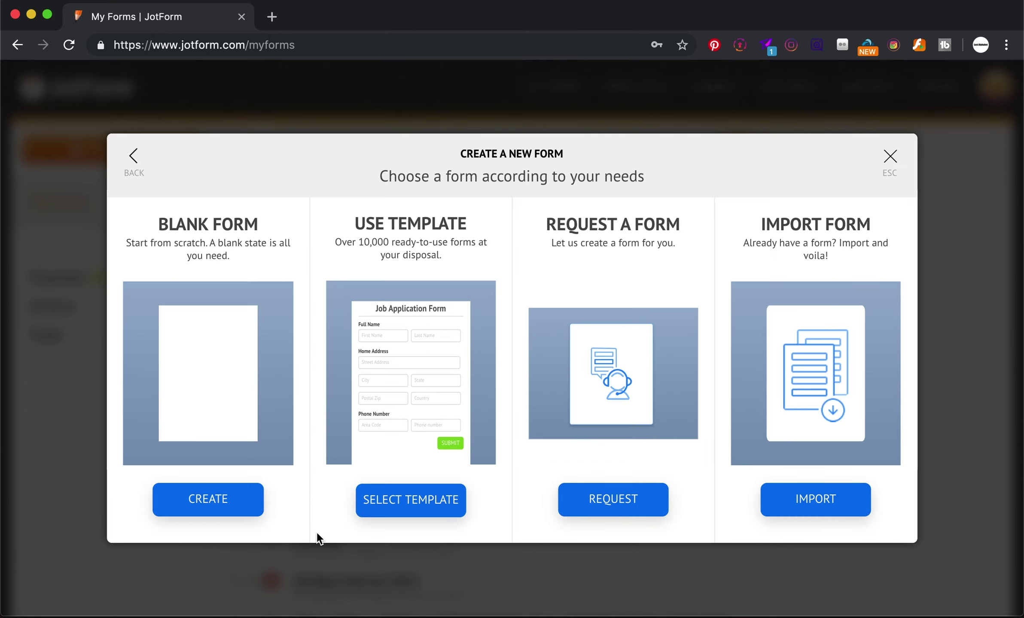
Create a blank form titled 'Potential Employee Skills' and add a Full Name question.
left_click(253, 506)
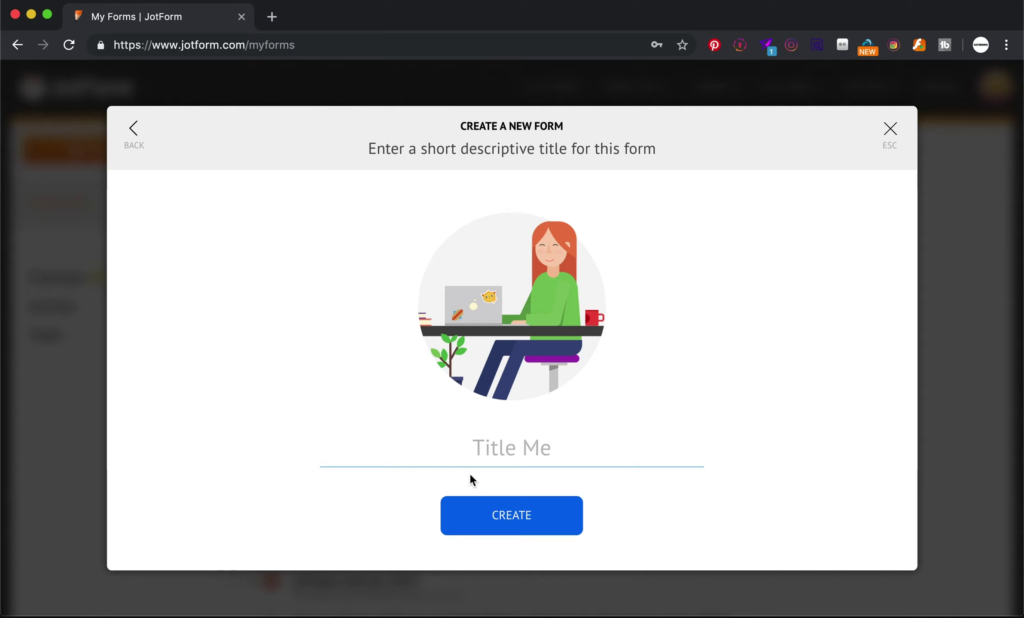
type("E")
key("BackSpace")
type("Potential ")
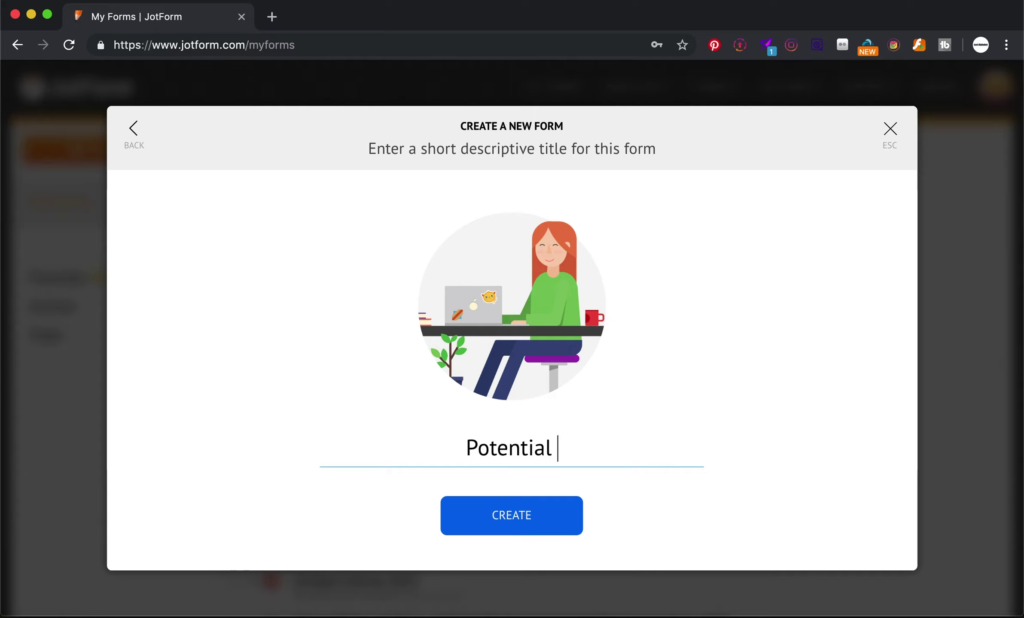
type("Employee")
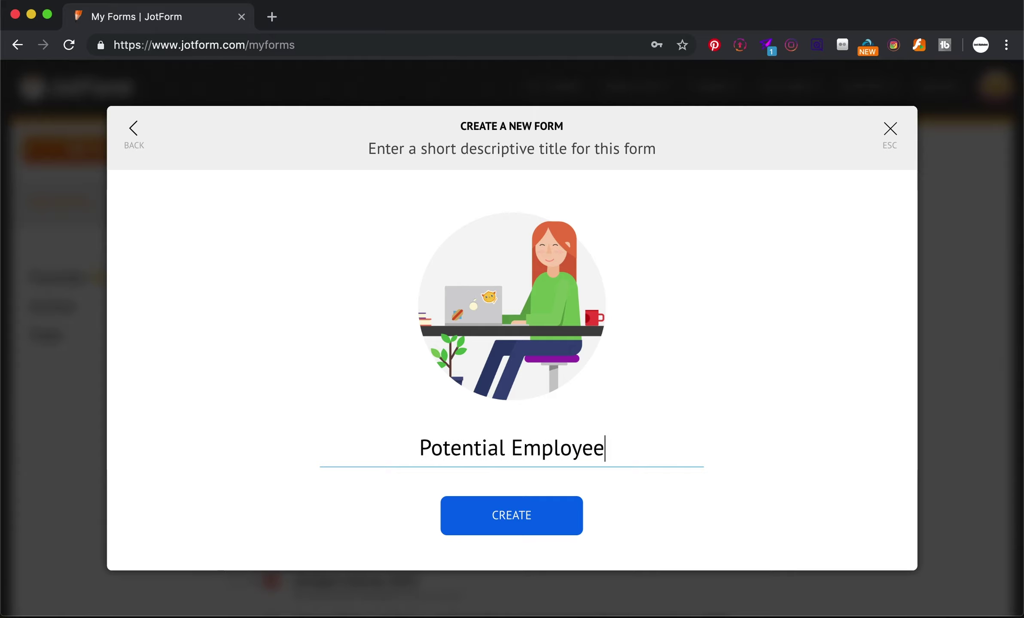
type(" Skills")
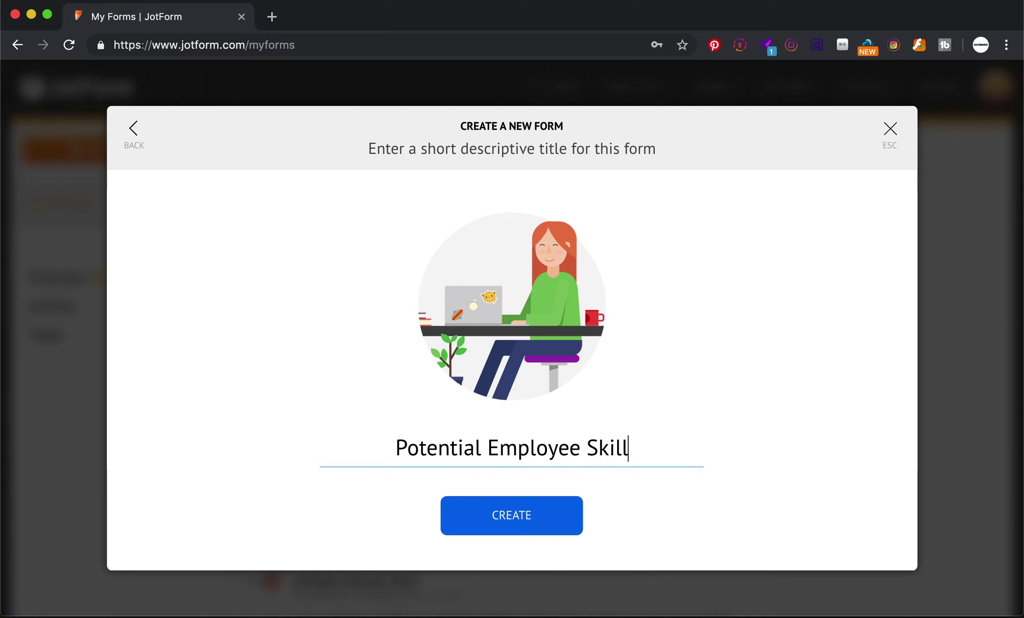
left_click(518, 520)
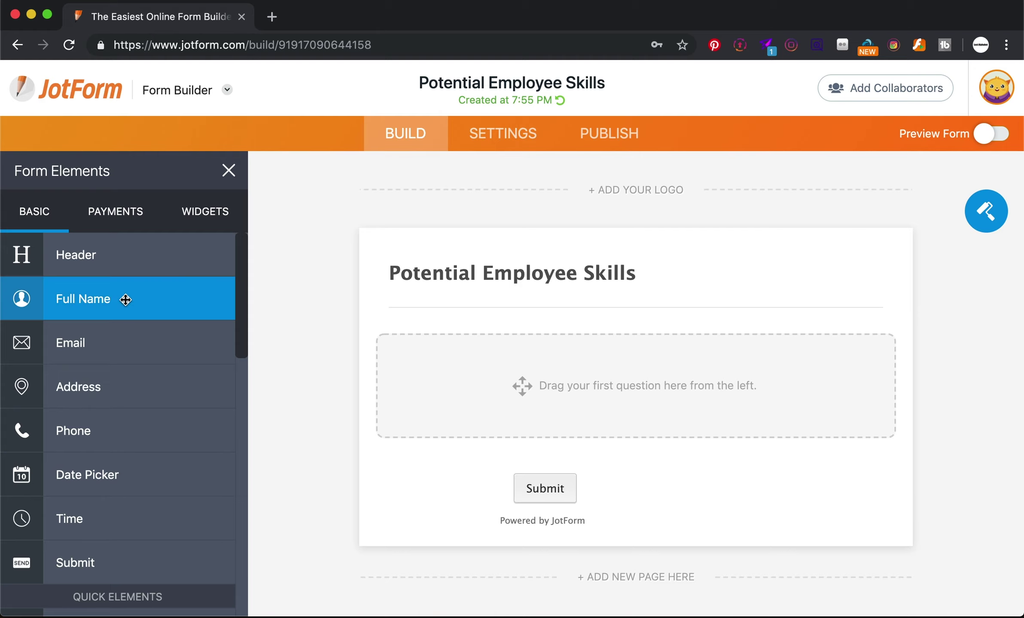
left_click(126, 300)
Add an Email question and delete the unwanted Single Choice question.
left_click(96, 343)
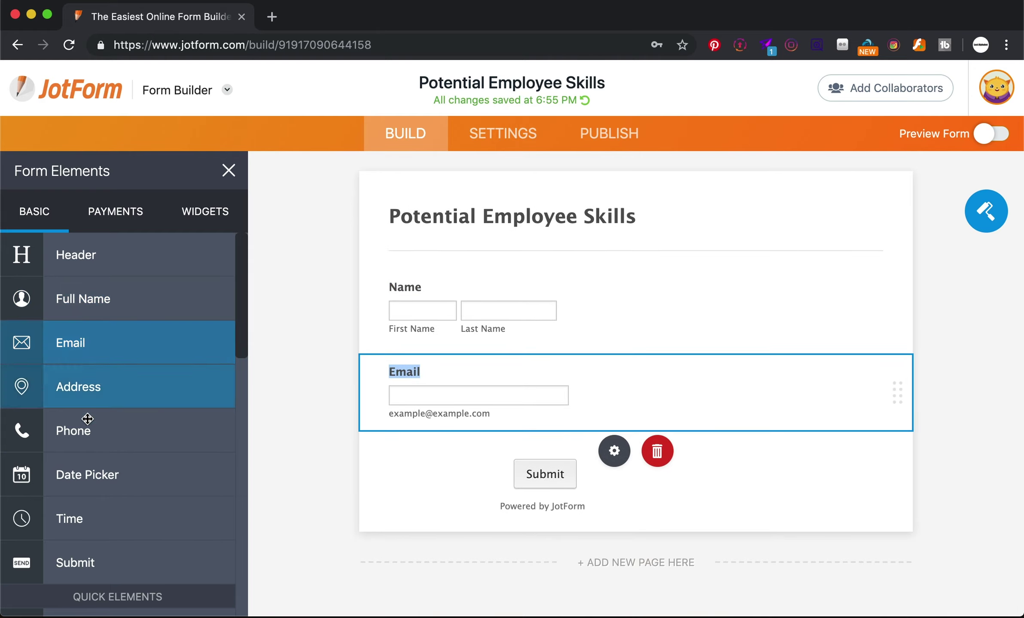
scroll(69, 484, "down", 3)
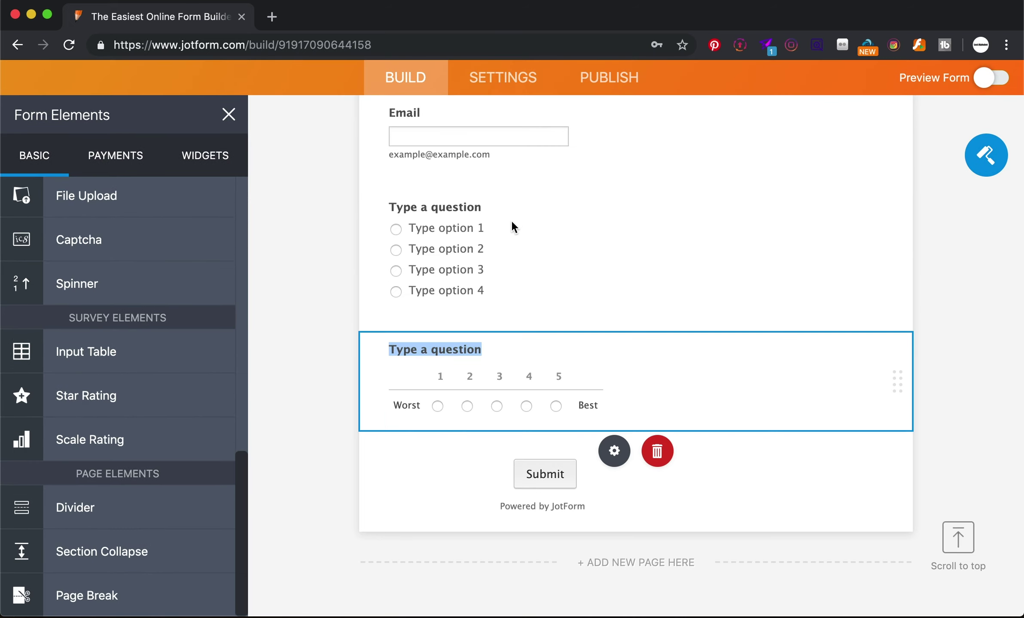
left_click(511, 227)
left_click(657, 355)
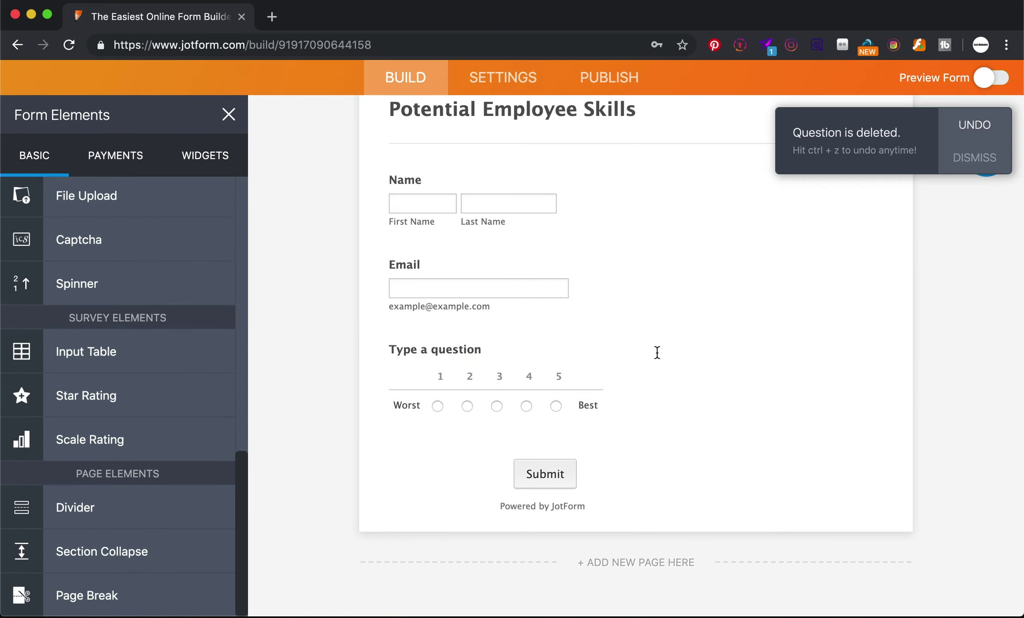
Begin titling the scale rating question using the skills listed in the notes.
left_click(484, 349)
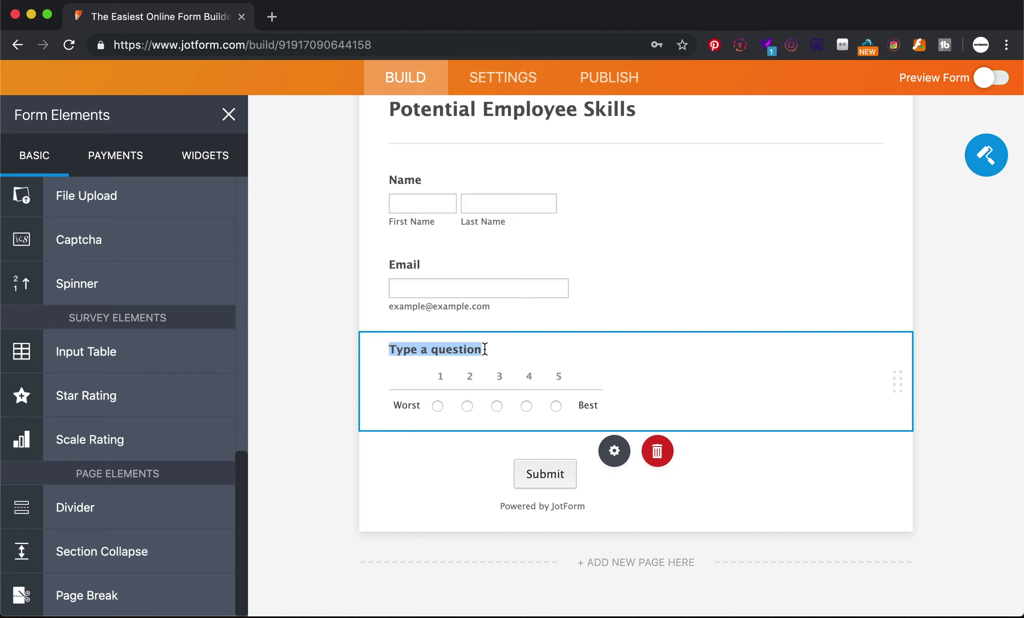
mouse_move(1, 157)
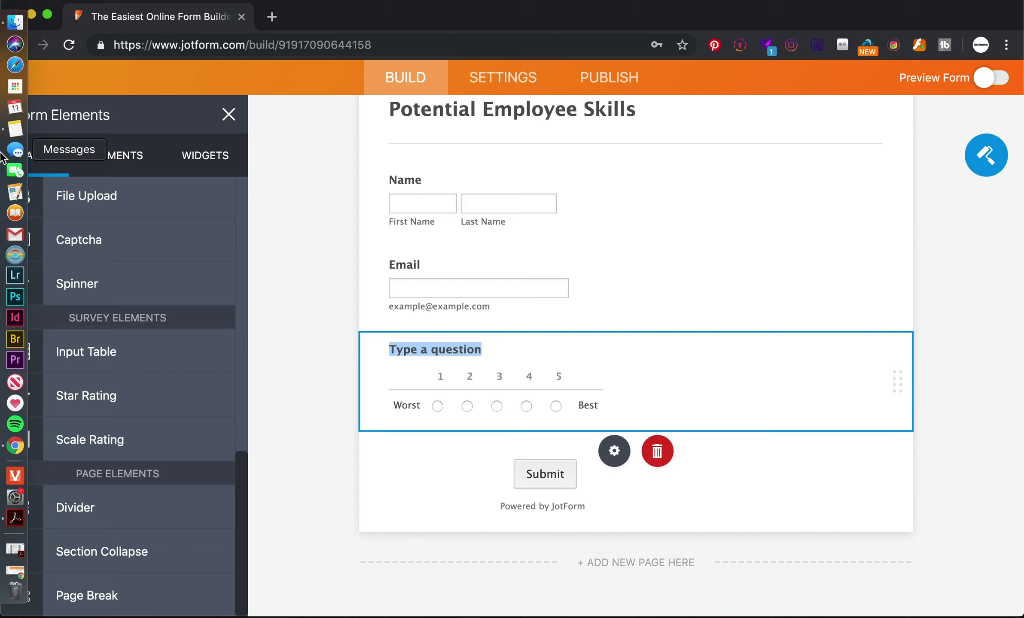
left_click(19, 130)
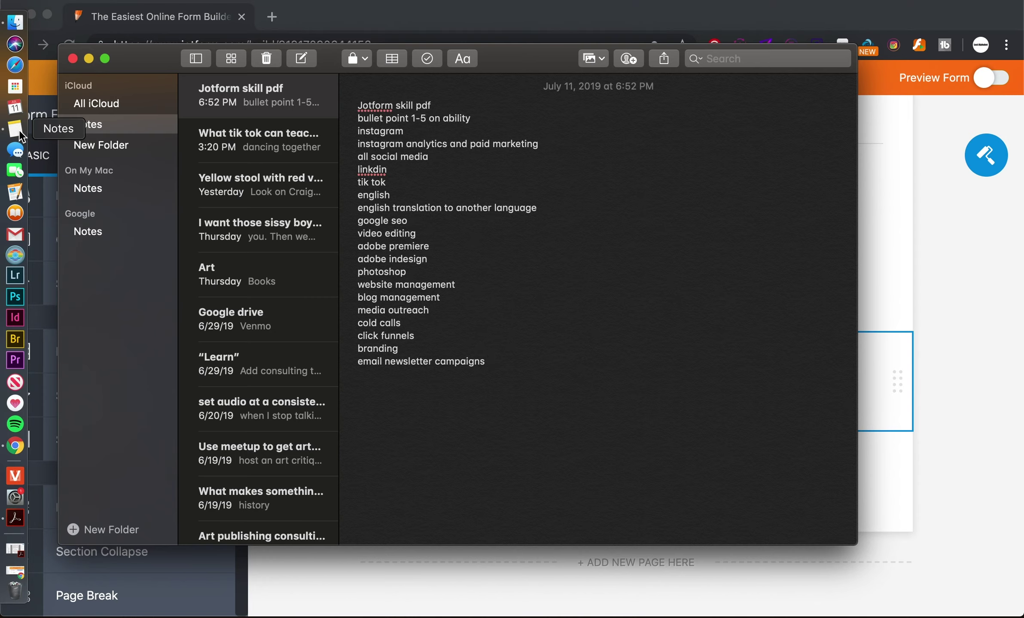
key("super+Tab")
Add ratings for Instagram Analytics and paid ads, Facebook posting and analytics, and Twitter posting.
type("Analytics and paid ads")
left_click(110, 439)
type("Facebook posting, groups and sharing")
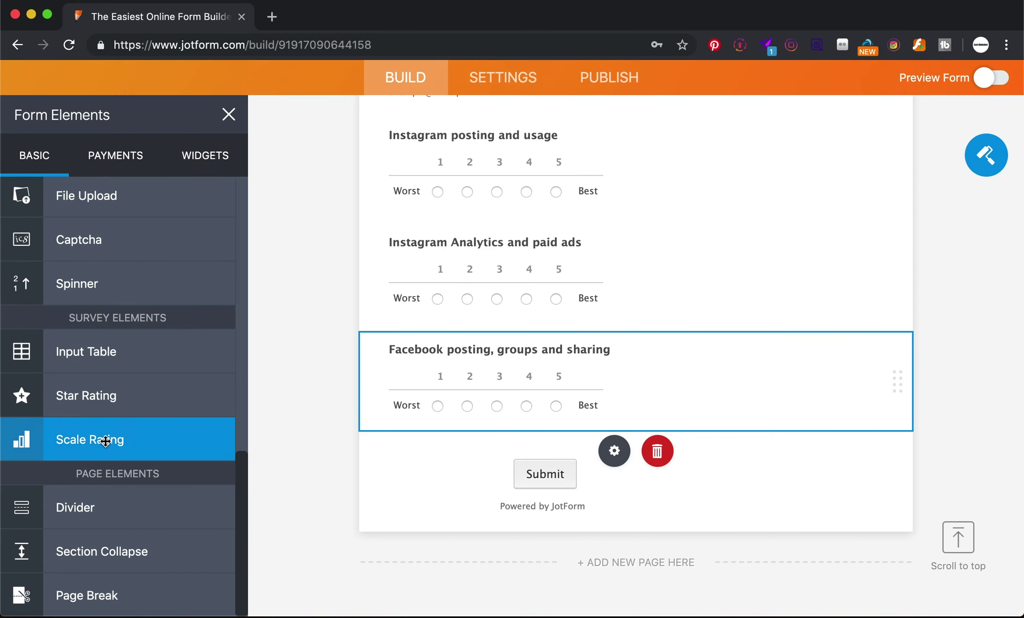
left_click(110, 439)
type("Facebook analytics and paid ads")
left_click(110, 439)
type("Twitter posting, a")
Add ratings for LinkedIn paid promotion, Tik Tok Promotion, Medium Articles and English Language.
left_click(111, 439)
type("Linkedin Paid promotion and analytics")
left_click(110, 439)
type("Tik Tok Promotion")
left_click(110, 439)
type("Medium Articles")
Add ratings for email campaign setup, Email campaign analytics, Growing Email lists and Squarespace Website management.
left_click(110, 439)
type("English Language")
key("super+Tab")
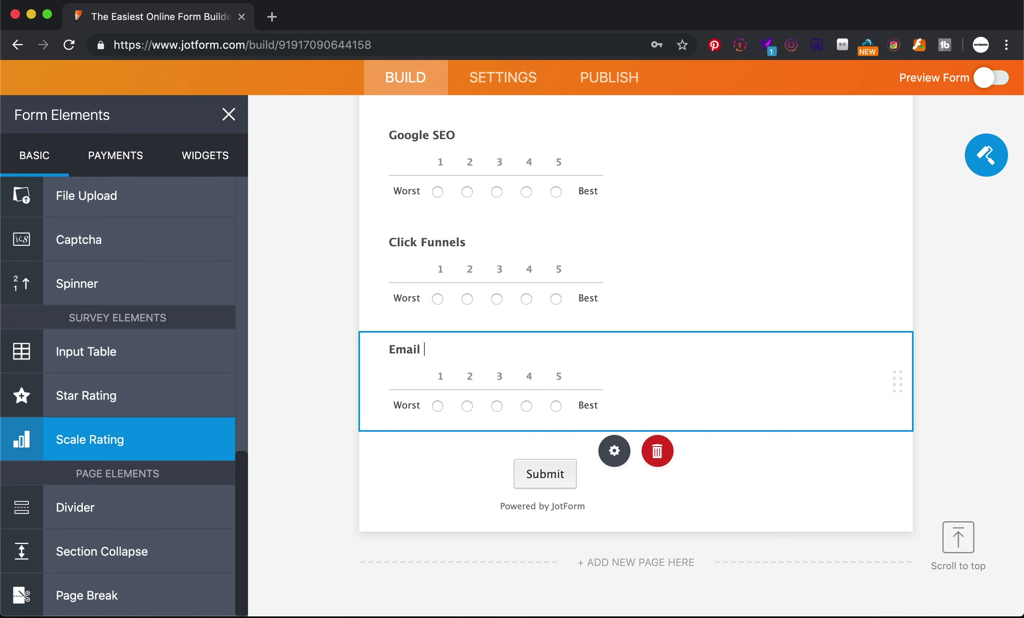
type("campaign setup and maintenance")
left_click(92, 436)
type("Email campaign analytics")
left_click(93, 436)
type("Growing Email lists")
Add ratings for Blogging, Marketing, Cold Calls/cold emails, Executive gatekeeping and Personal Assistant experience.
left_click(111, 439)
type("Squarespace Website m")
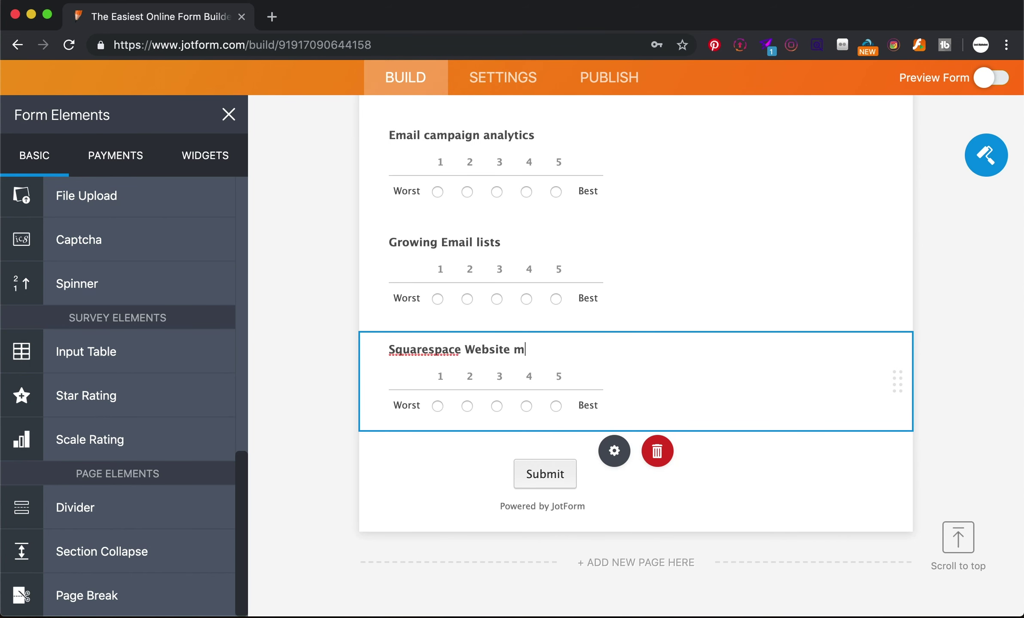
type("anagement")
key("super+Tab")
key("super+Tab")
left_click(110, 438)
type("Blogging/ blog management")
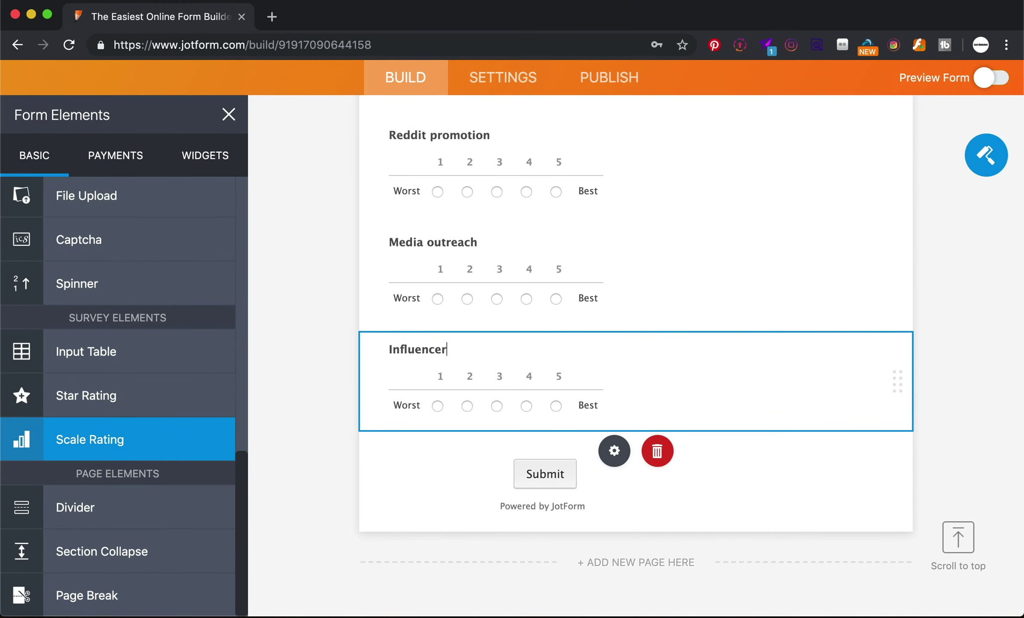
type("Marketing")
left_click(111, 439)
type("Cold Calls/ cold emails")
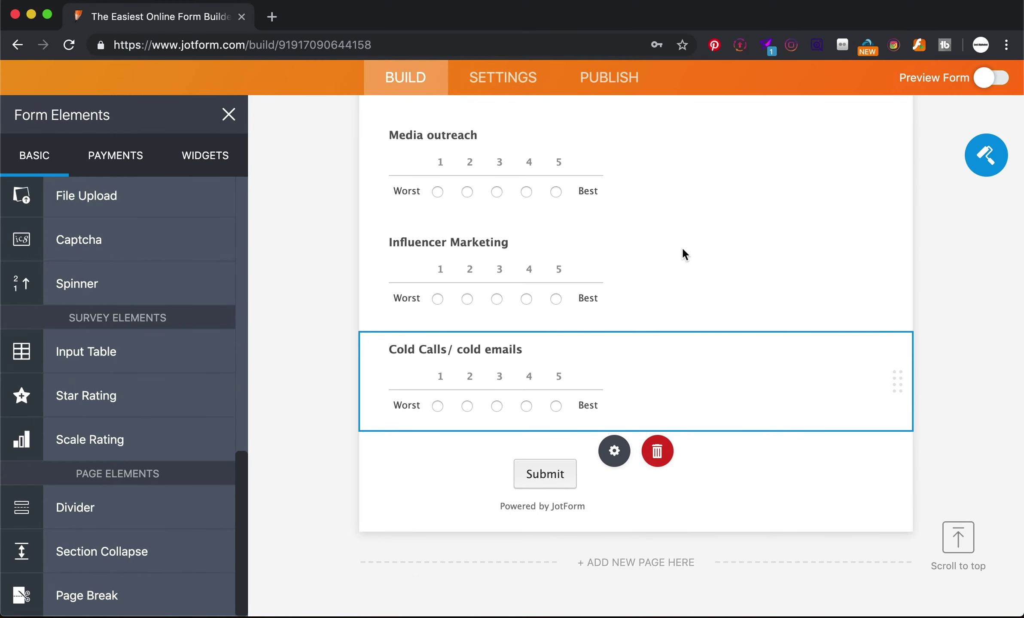
left_click(110, 438)
type("Executive gatekeeping")
left_click(110, 439)
type("Personal Assistant experience")
Add ratings for Branding, Podcast hosting services, Podcast transcription and Video editing.
left_click(111, 438)
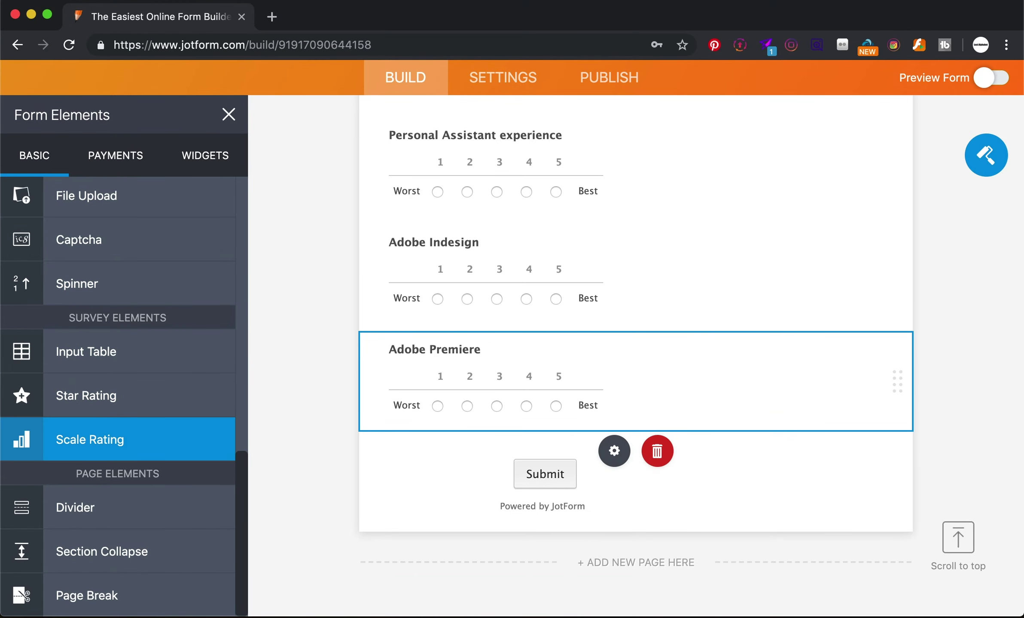
left_click(111, 439)
type("Branding")
left_click(110, 439)
type("Podcast hosting services")
left_click(110, 439)
type("Podcast transcription")
left_click(110, 438)
type("Video editing")
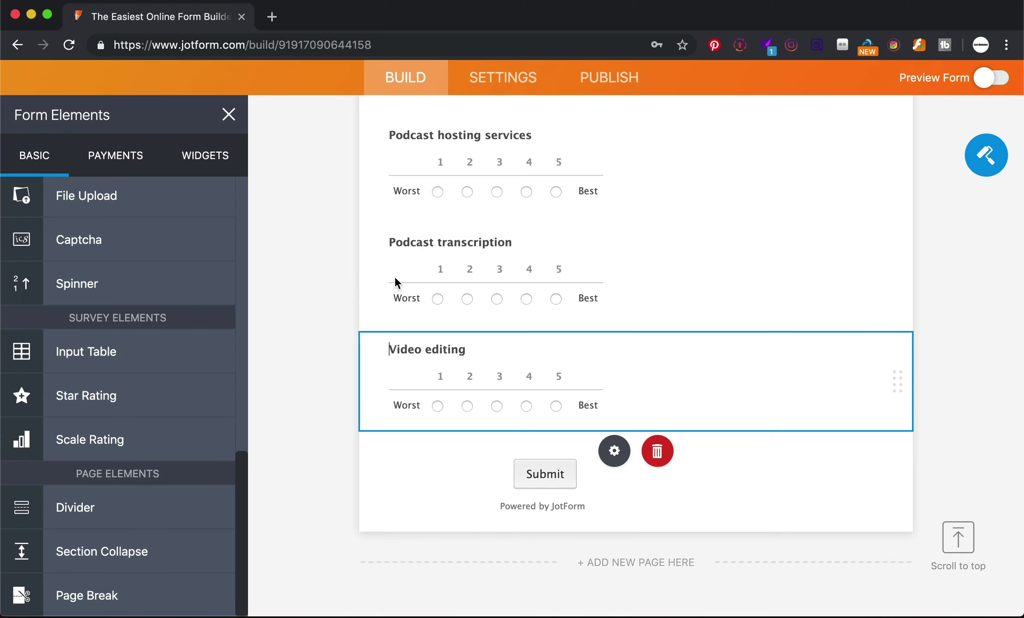
scroll(111, 439, "up", 6)
left_click(111, 372)
Label the 'Number of hours you are available to work' question and add an honesty instructions paragraph under Email.
type("Number of hours you are available to work")
scroll(500, 235, "up", 15)
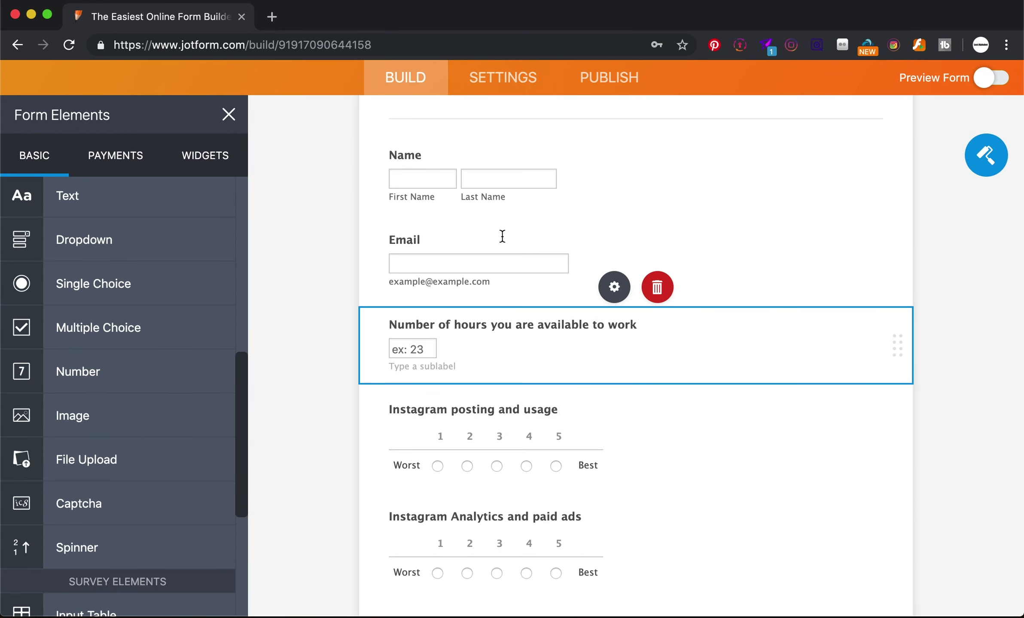
scroll(110, 387, "up", 4)
left_click_drag(67, 376, 601, 279)
type("Please fill out the questions below HONESTLY. This will be used to determin")
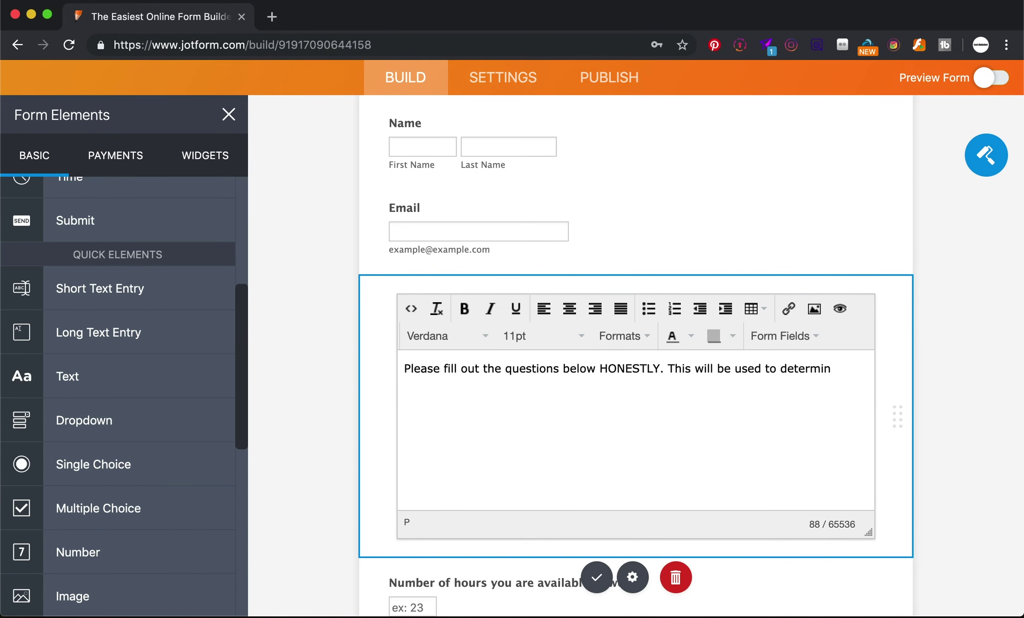
type(" where you need training as well as matching you with tasks that you can do well in. 5 is expert and you could train me or other employees, 1 is never heard of it or never used")
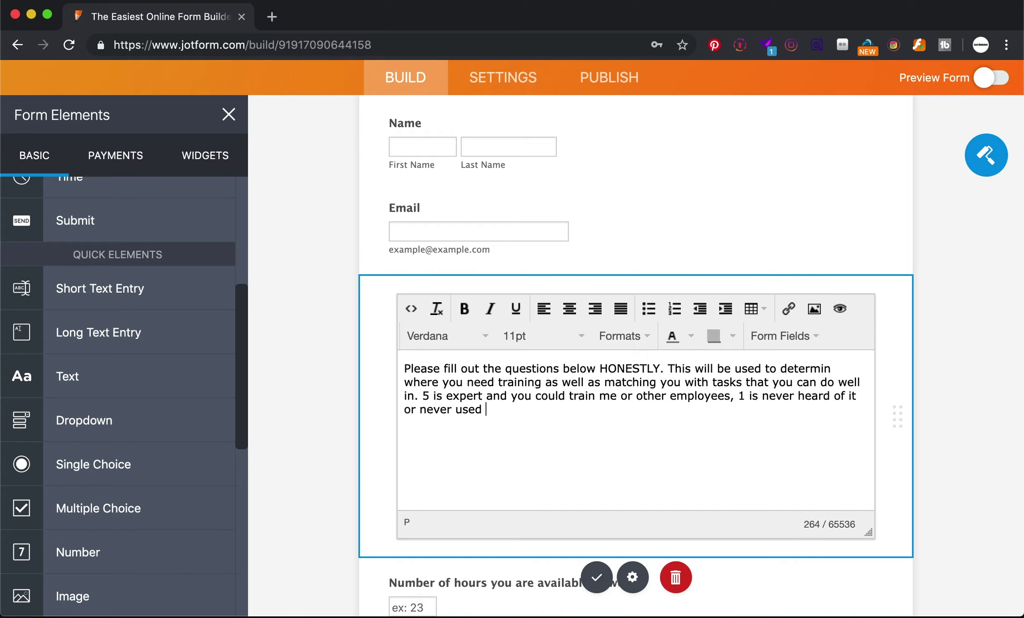
type(" it.")
scroll(574, 445, "down", 2)
left_click(427, 314)
Add long-answer questions: Other skills, passionate tasks, tasks to avoid, and Any comments or concerns.
scroll(310, 404, "down", 15)
left_click(98, 333)
type("Other skills not mentioned")
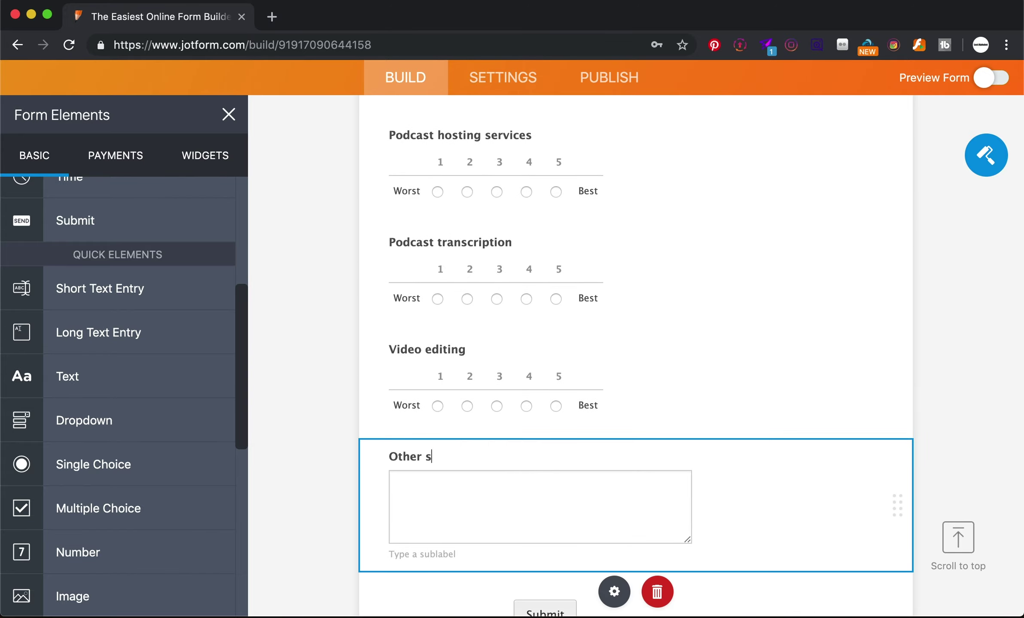
left_click(98, 332)
type("What tasks are you most passionate about?")
left_click(99, 332)
type("What tasks do you want to avoid?")
left_click(98, 332)
type("Any comments or concerns")
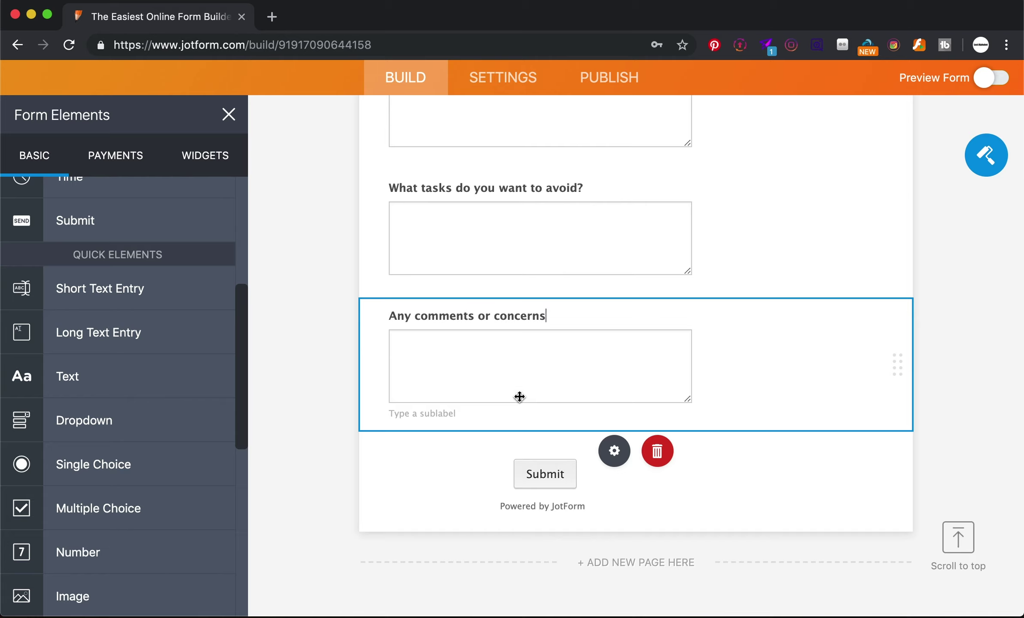
scroll(516, 395, "up", 15)
scroll(518, 401, "up", 15)
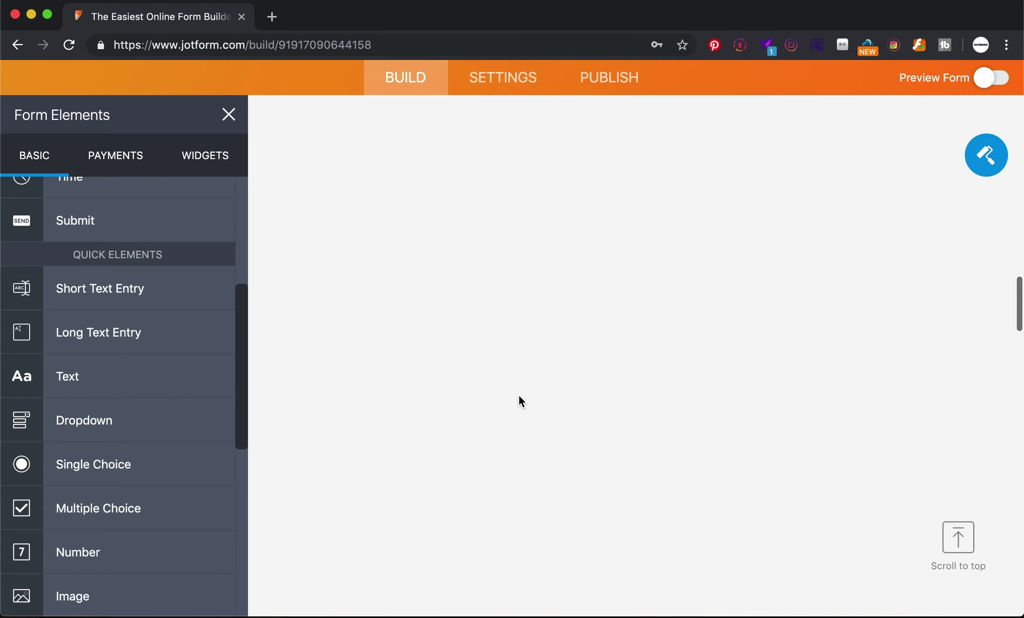
scroll(539, 329, "up", 3)
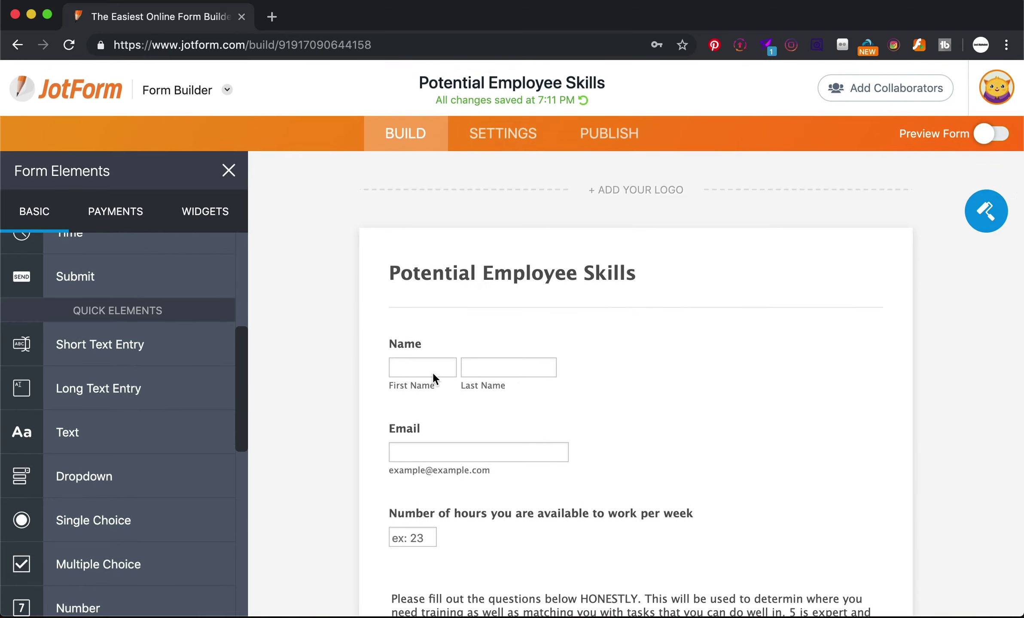
scroll(563, 544, "down", 10)
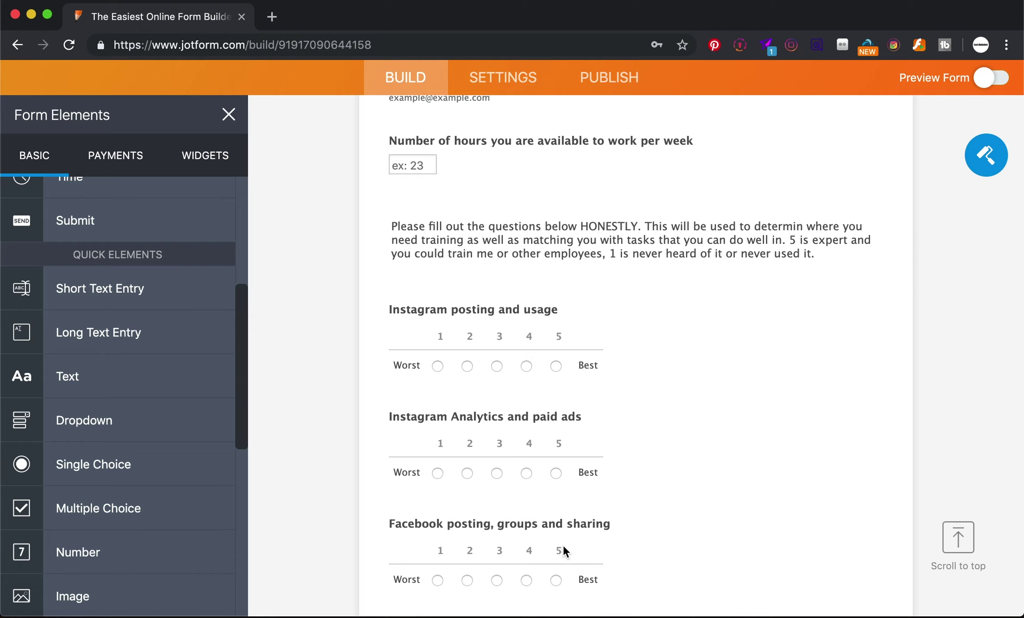
scroll(562, 544, "down", 4)
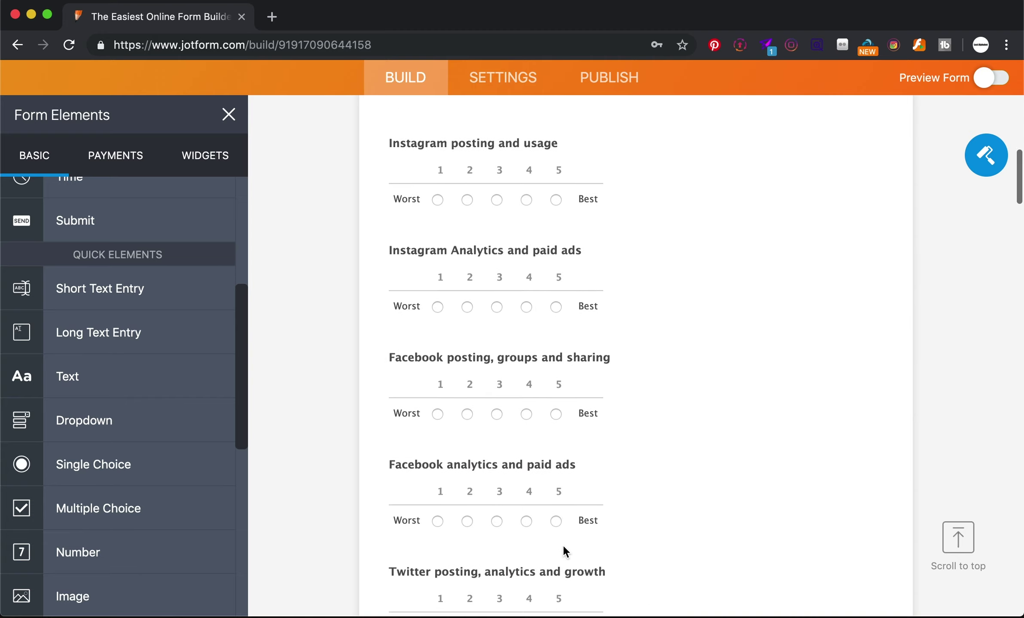
scroll(562, 544, "down", 20)
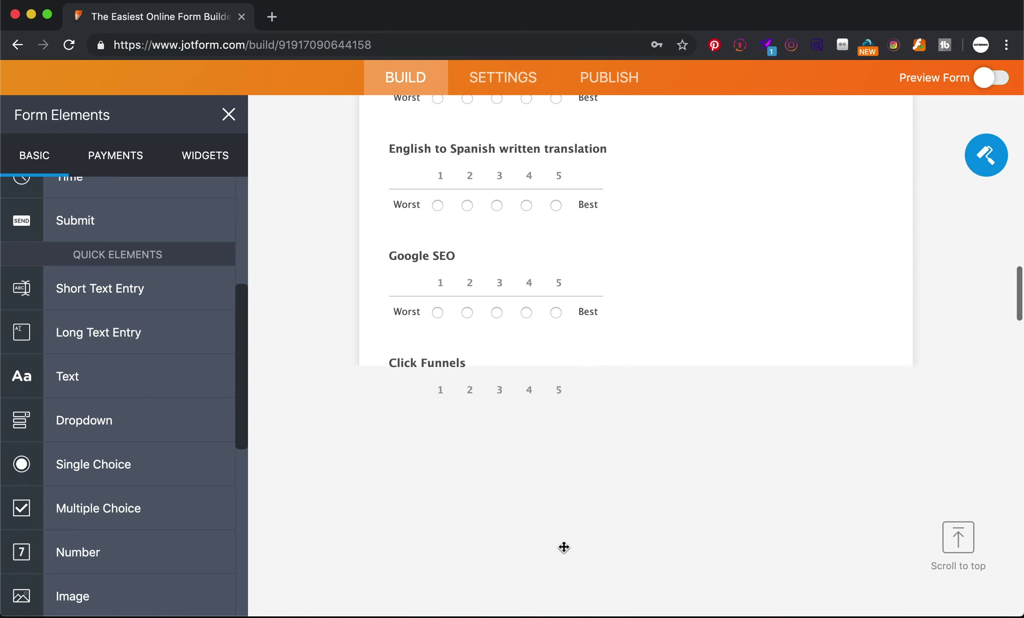
scroll(564, 547, "down", 20)
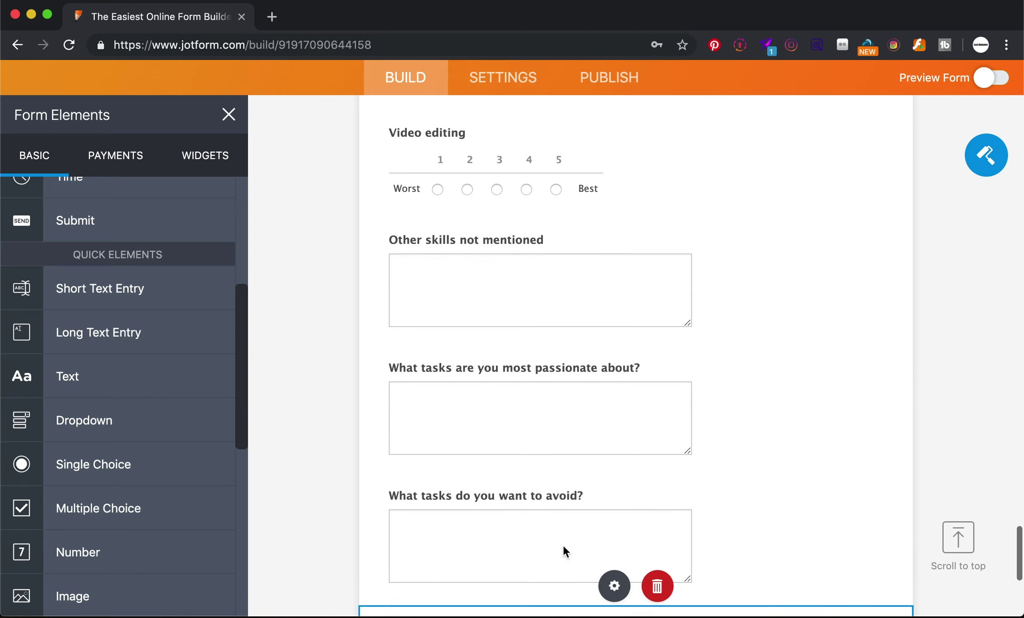
scroll(563, 548, "up", 20)
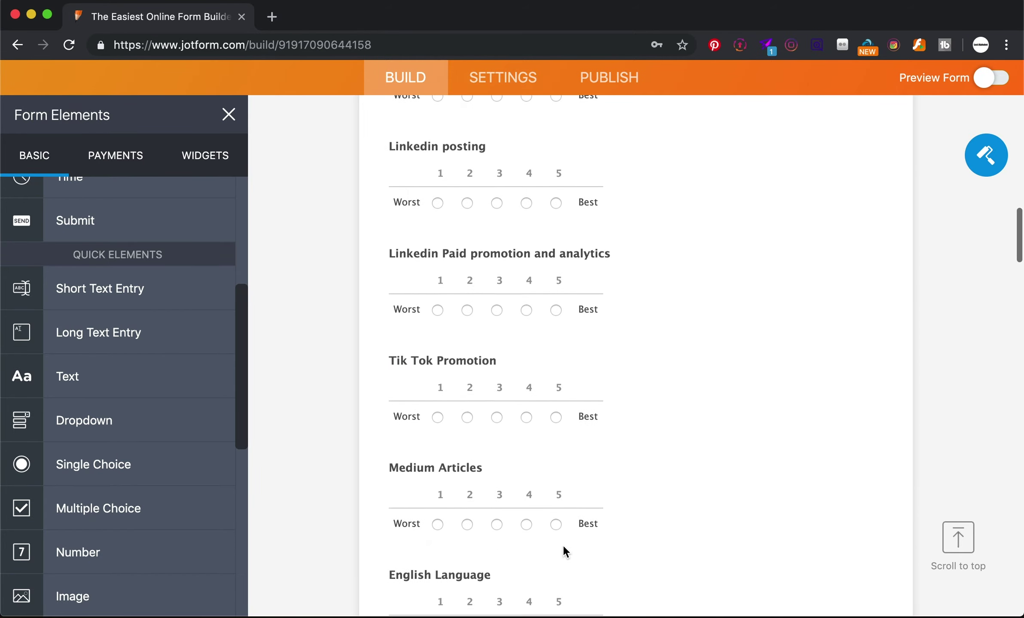
scroll(562, 544, "up", 15)
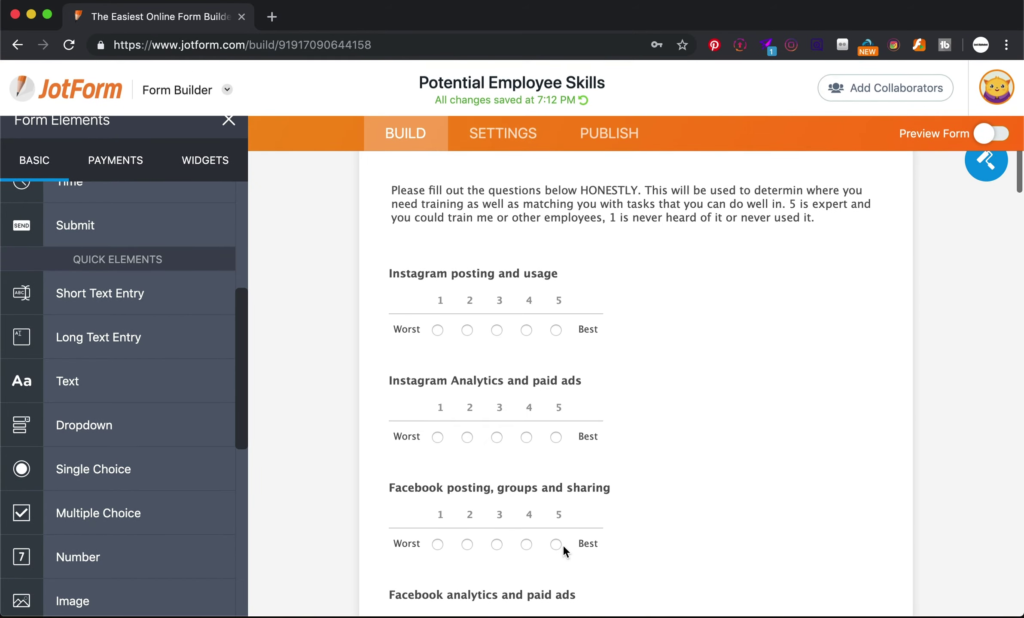
scroll(563, 544, "up", 10)
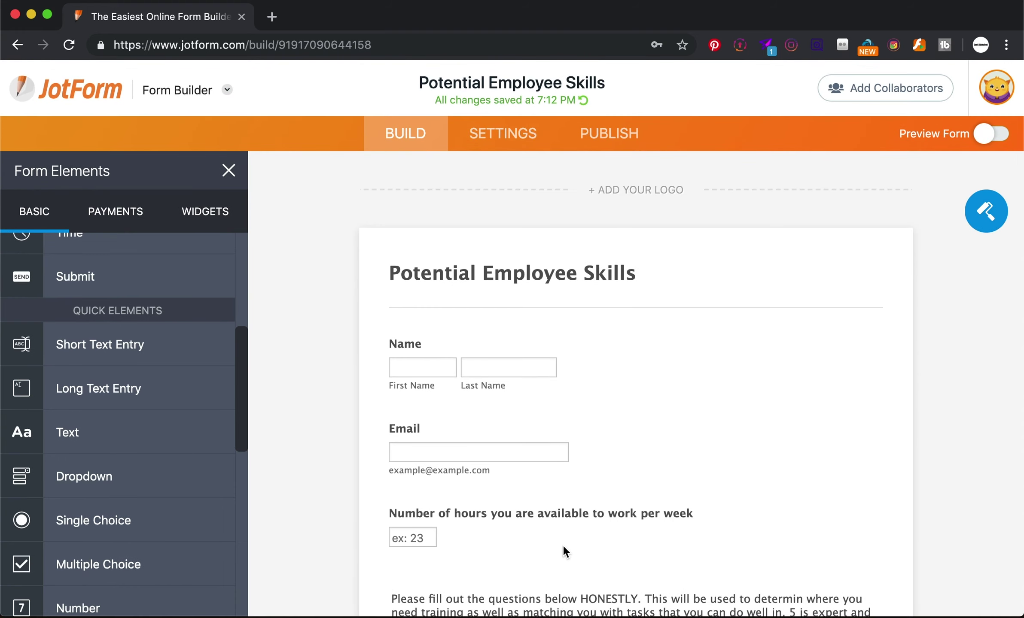
scroll(562, 544, "down", 10)
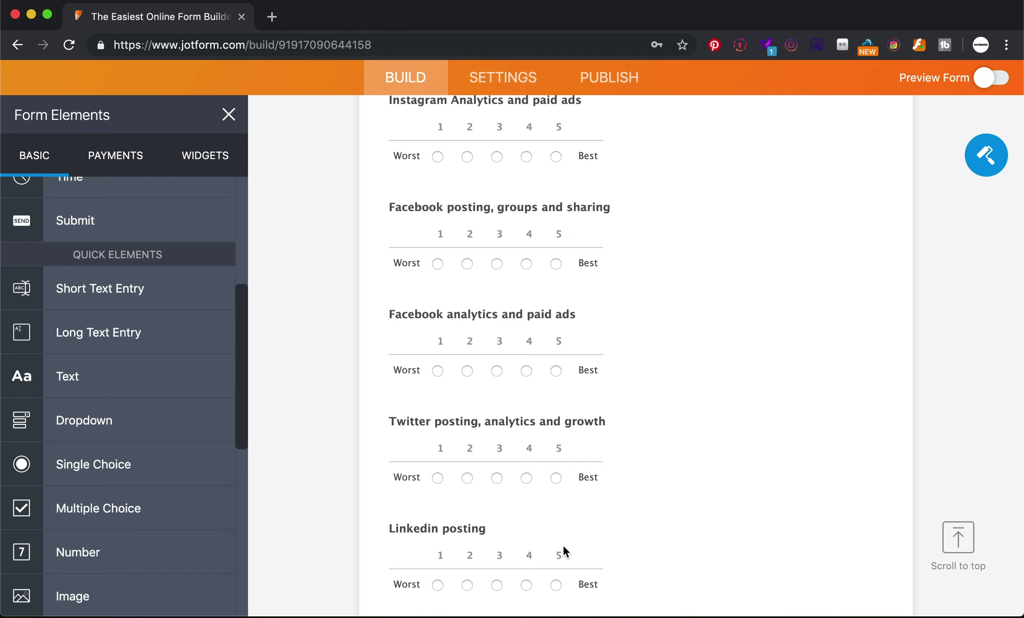
scroll(563, 547, "down", 8)
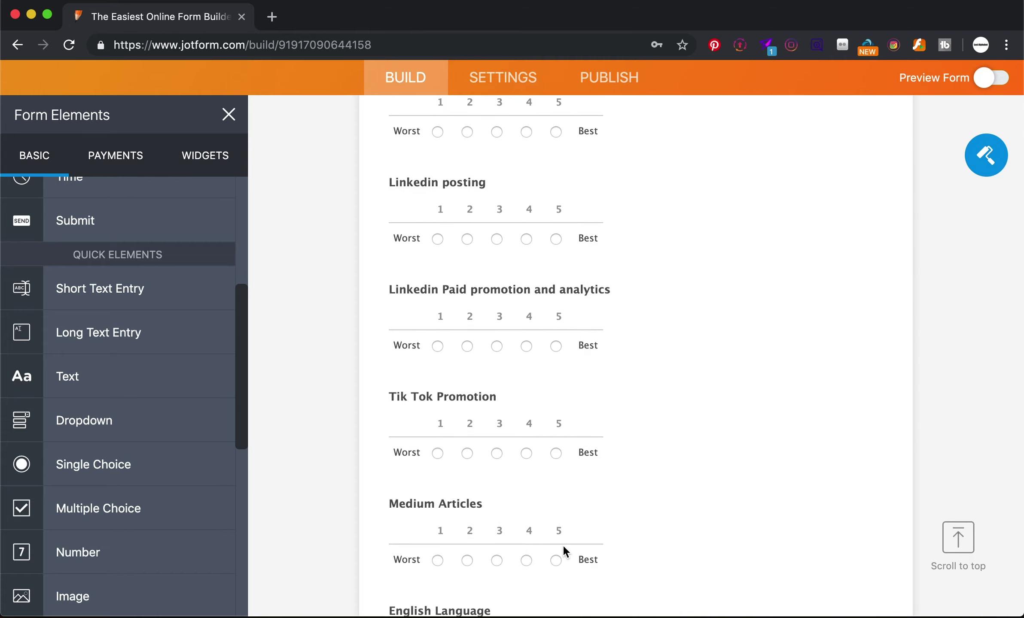
scroll(563, 546, "down", 16)
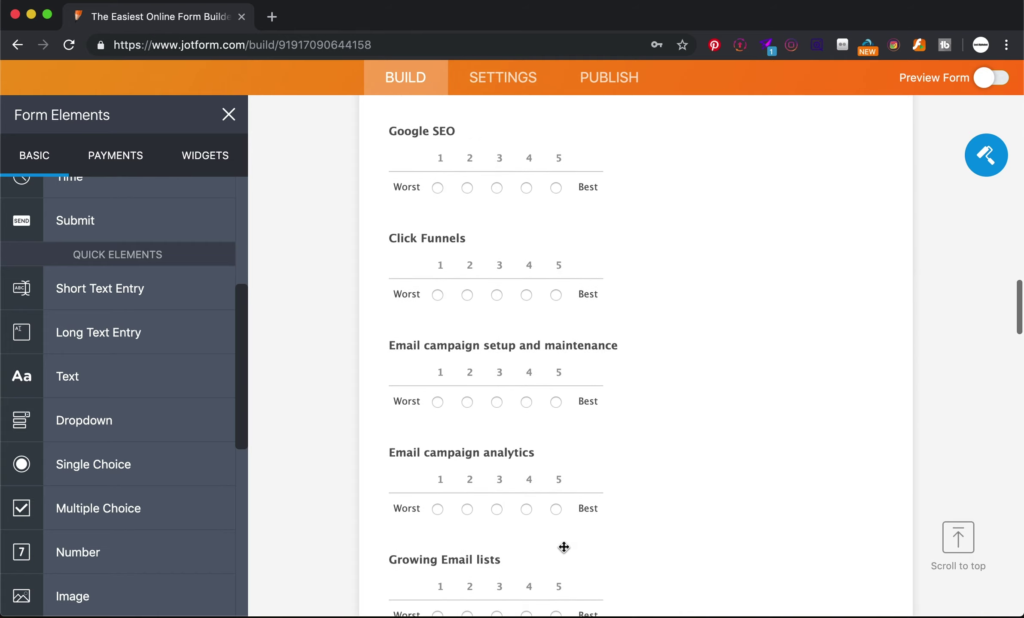
scroll(563, 547, "down", 7)
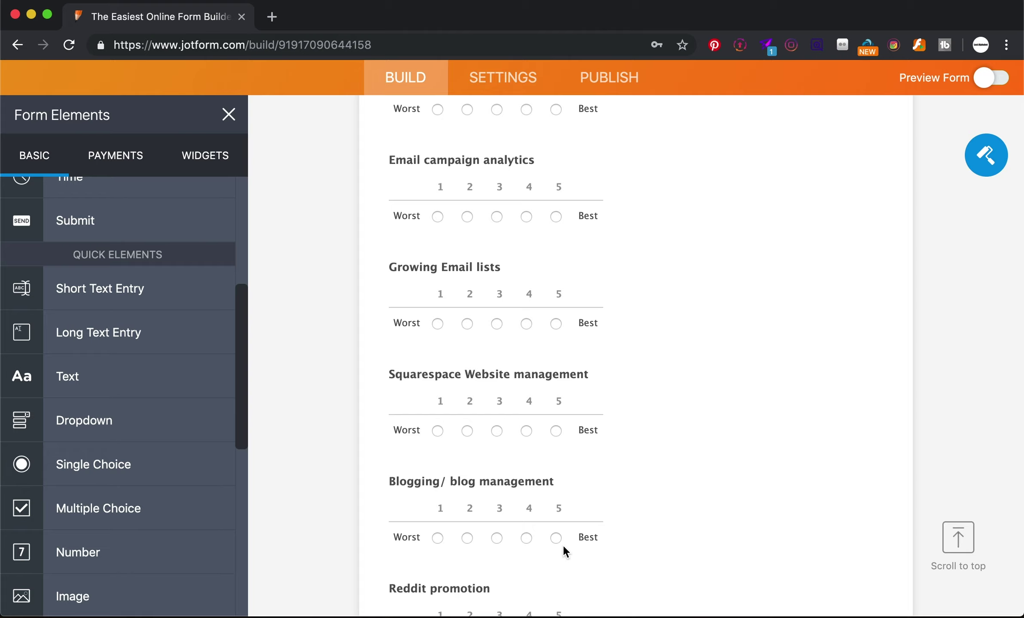
scroll(563, 547, "down", 15)
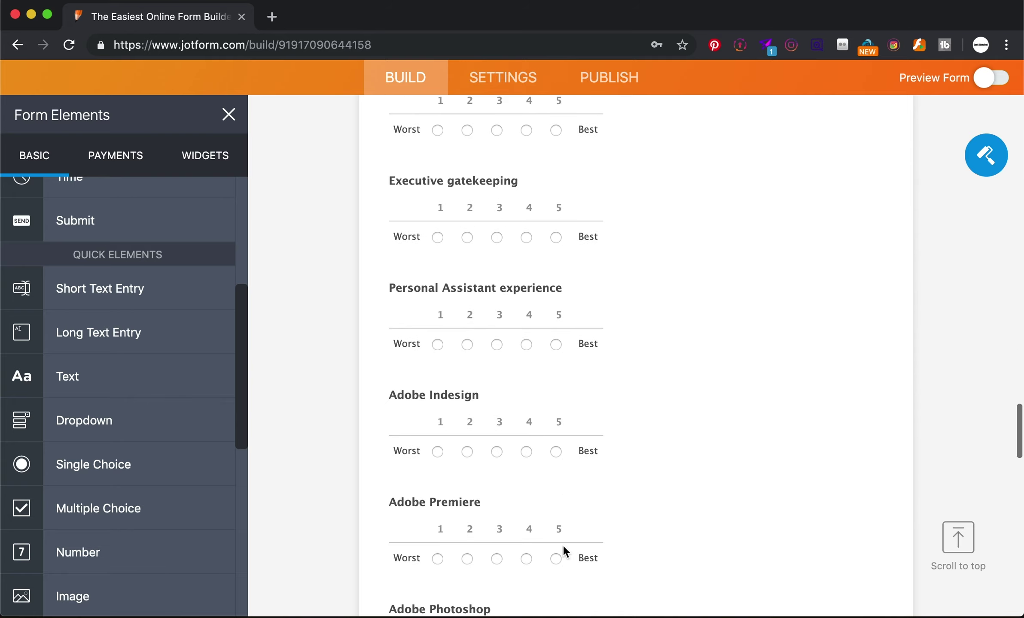
scroll(563, 544, "down", 15)
scroll(563, 547, "up", 1)
scroll(563, 547, "down", 7)
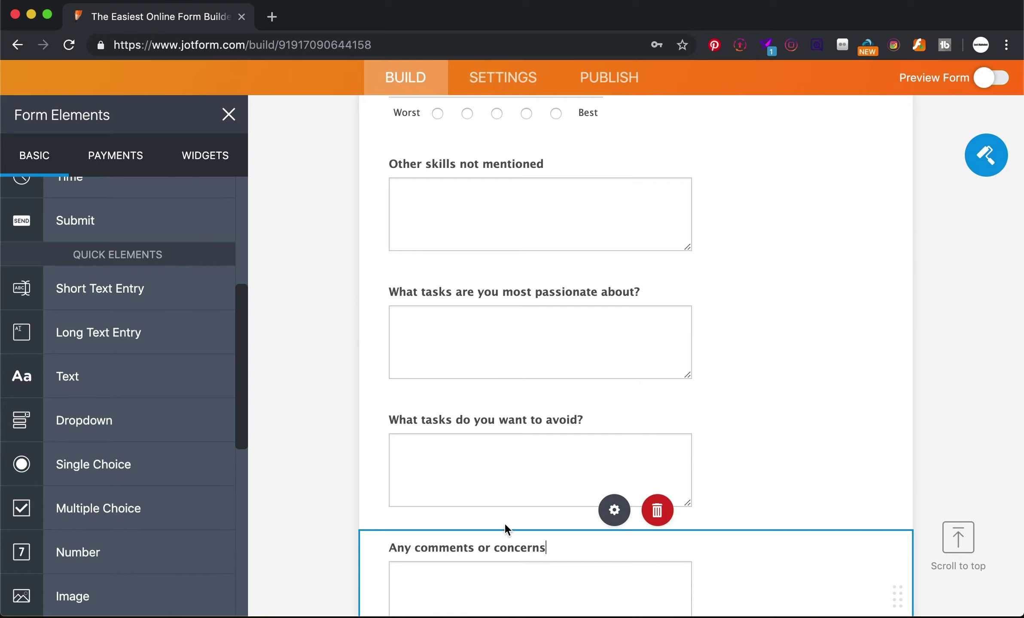
scroll(703, 355, "down", 4)
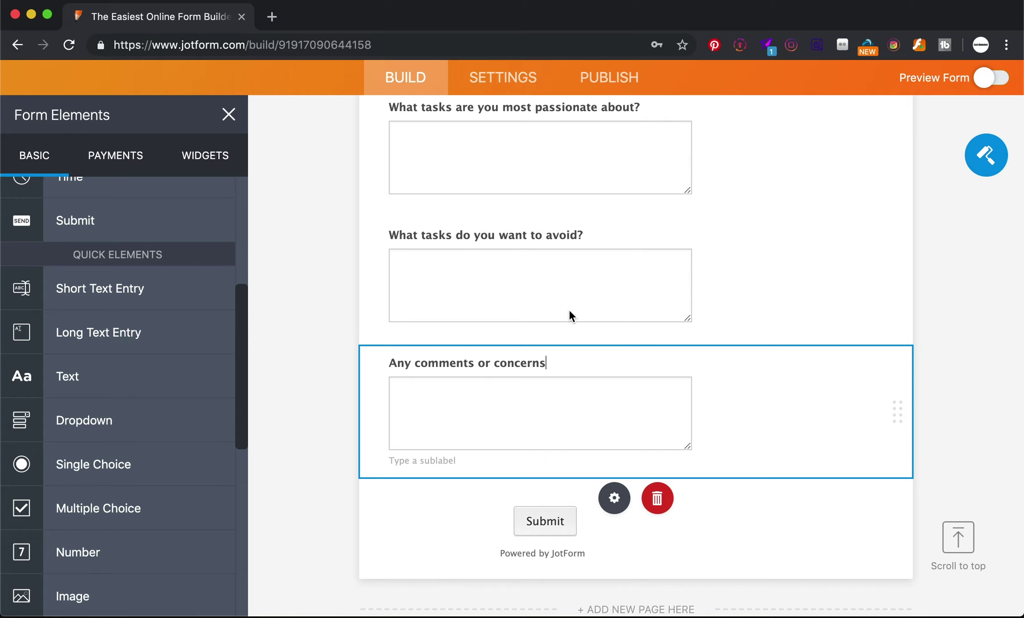
scroll(568, 309, "up", 5)
scroll(568, 309, "up", 20)
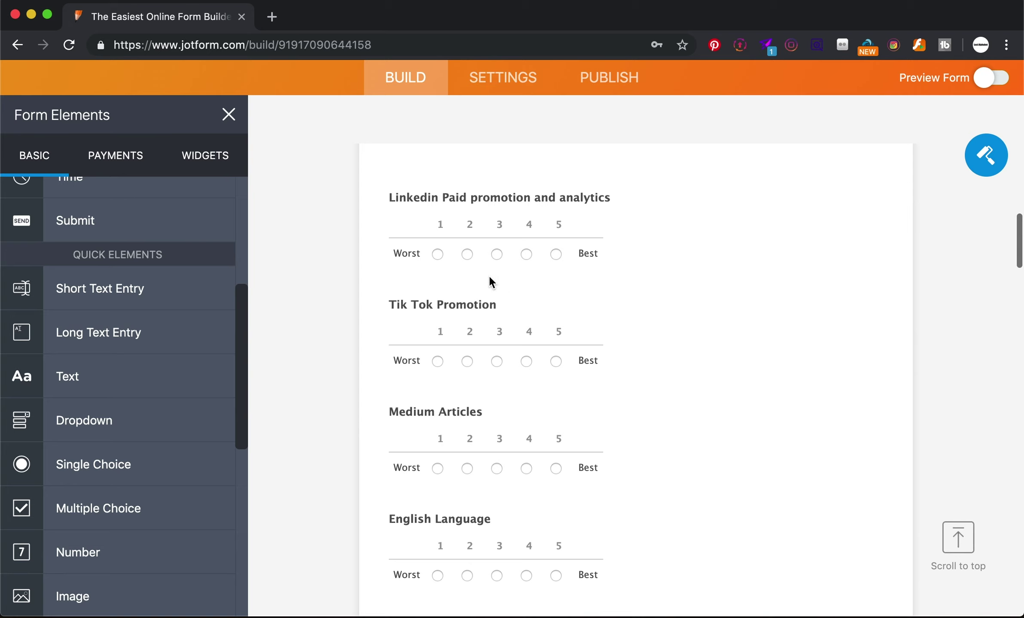
scroll(479, 268, "up", 15)
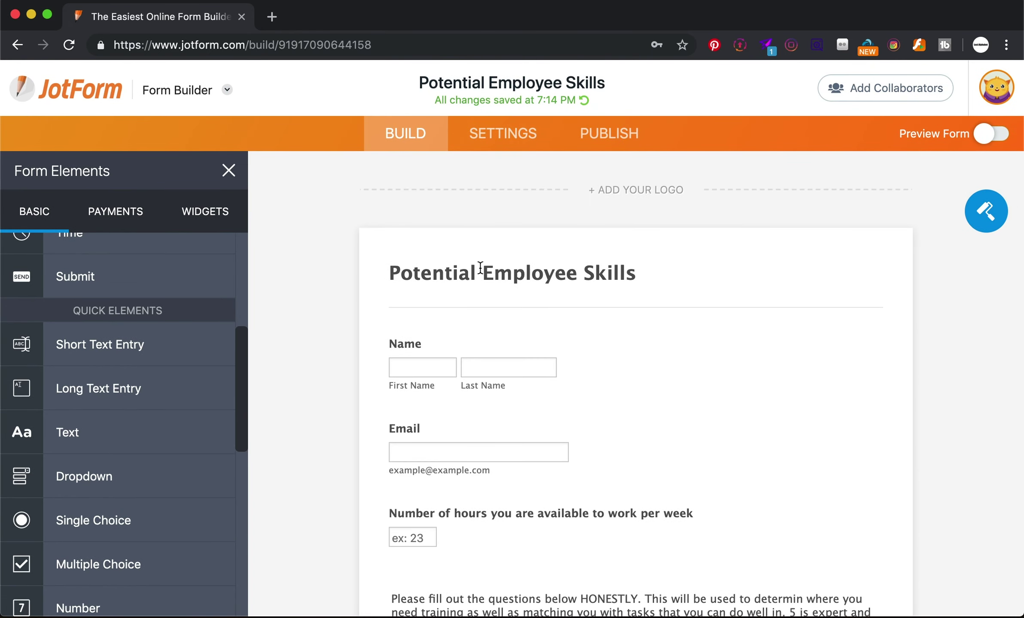
left_click(485, 138)
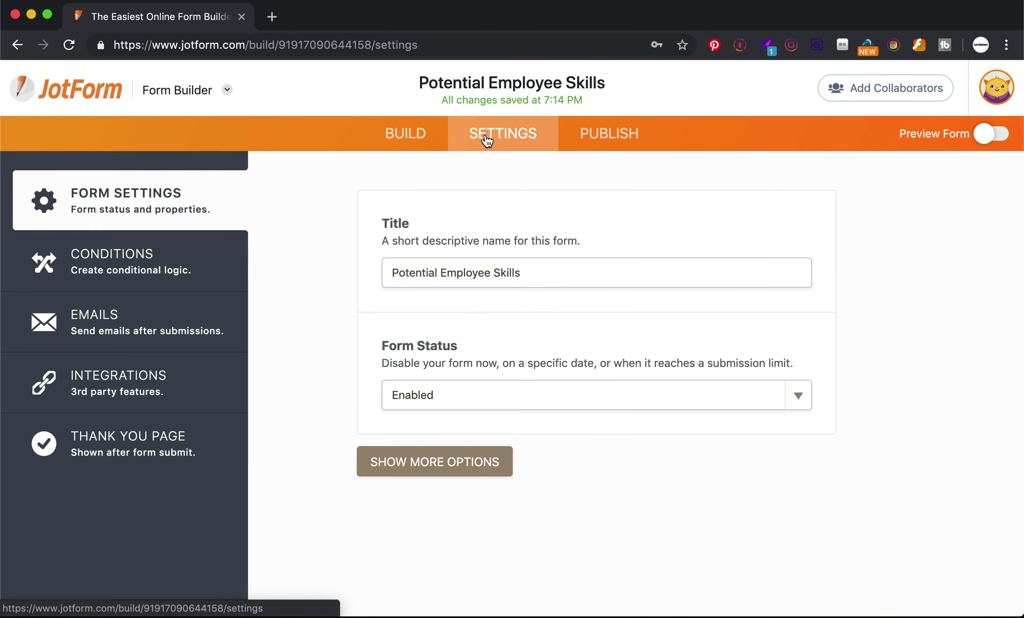
Set up the Google Drive integration by authenticating the work Google account and allowing access.
left_click(69, 397)
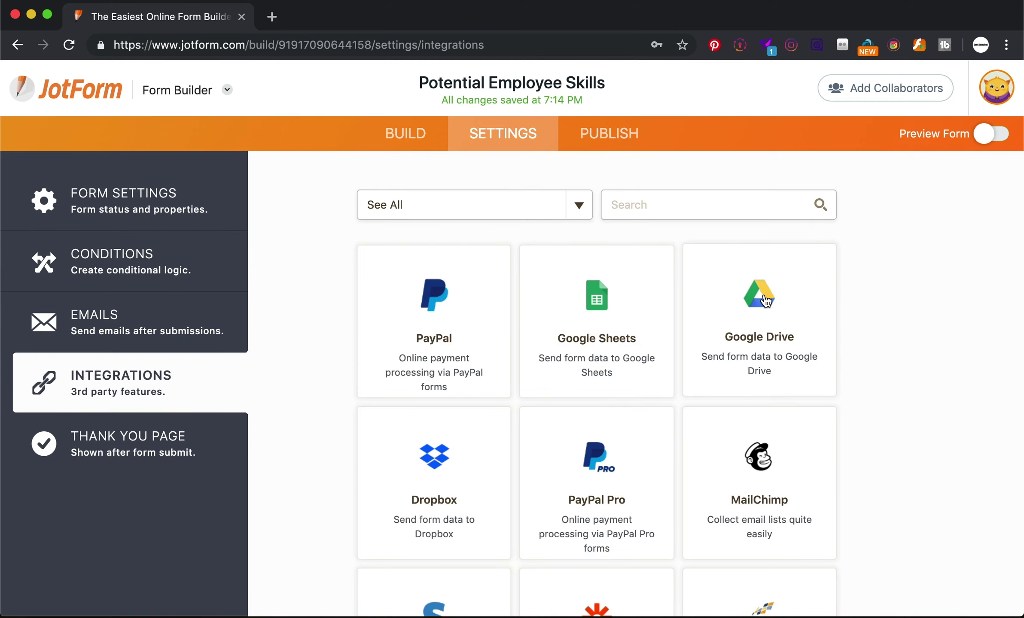
left_click(763, 300)
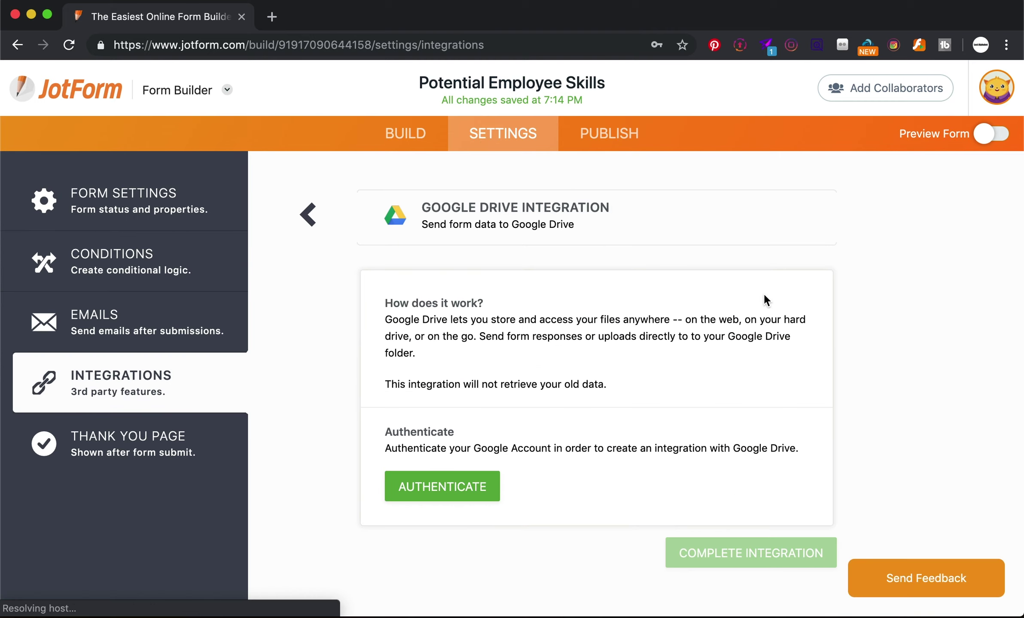
left_click(467, 487)
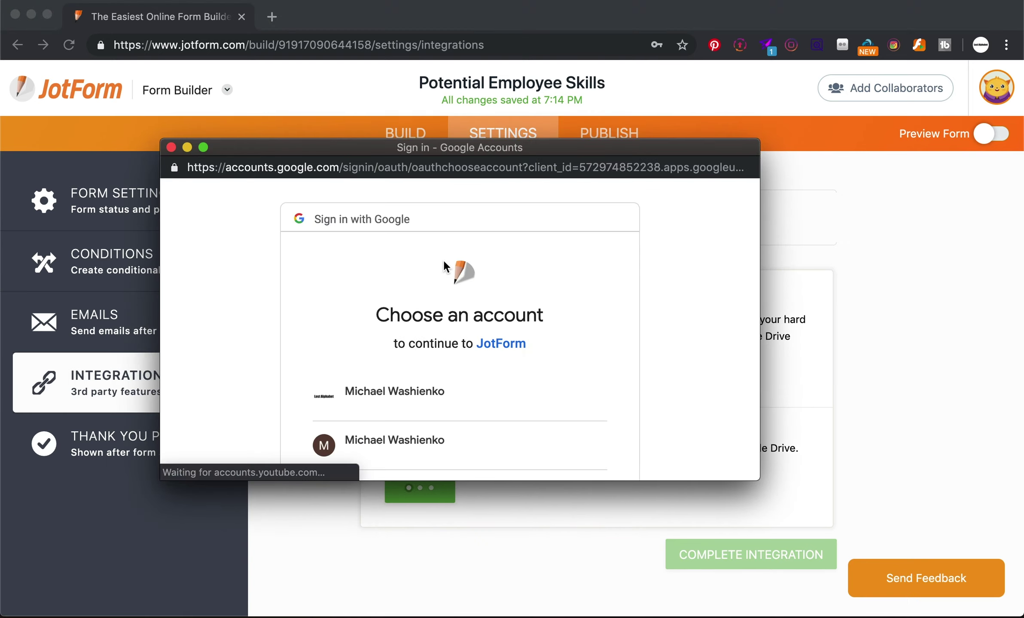
scroll(401, 405, "down", 4)
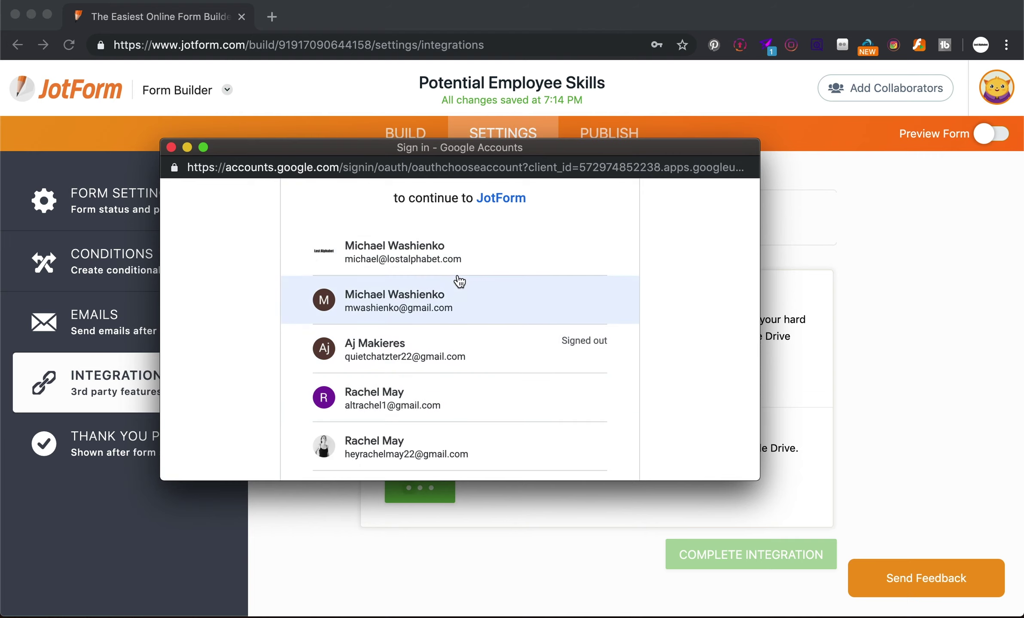
left_click(461, 263)
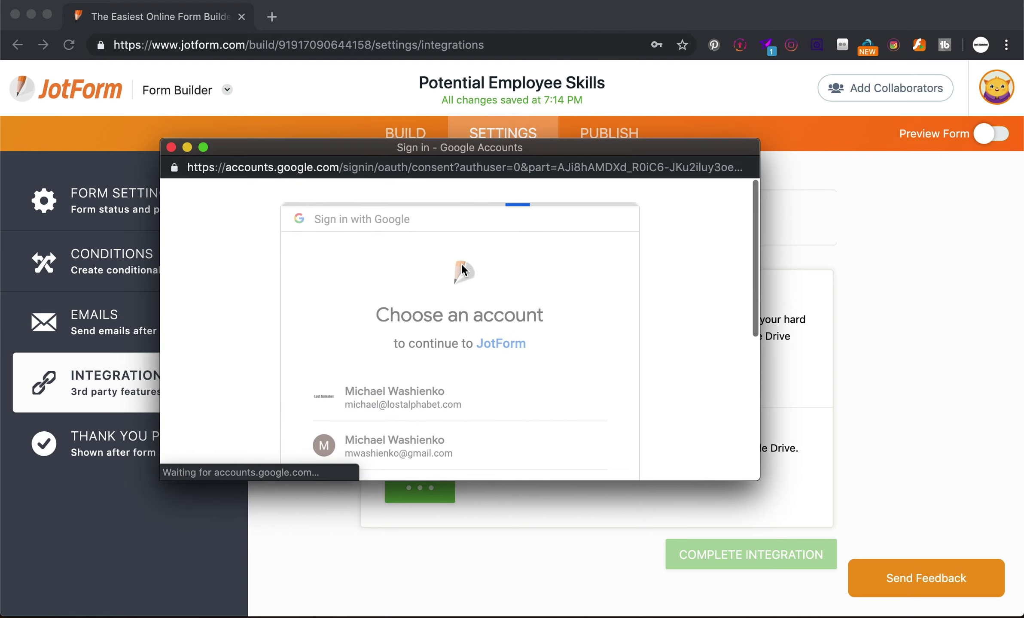
scroll(461, 263, "down", 5)
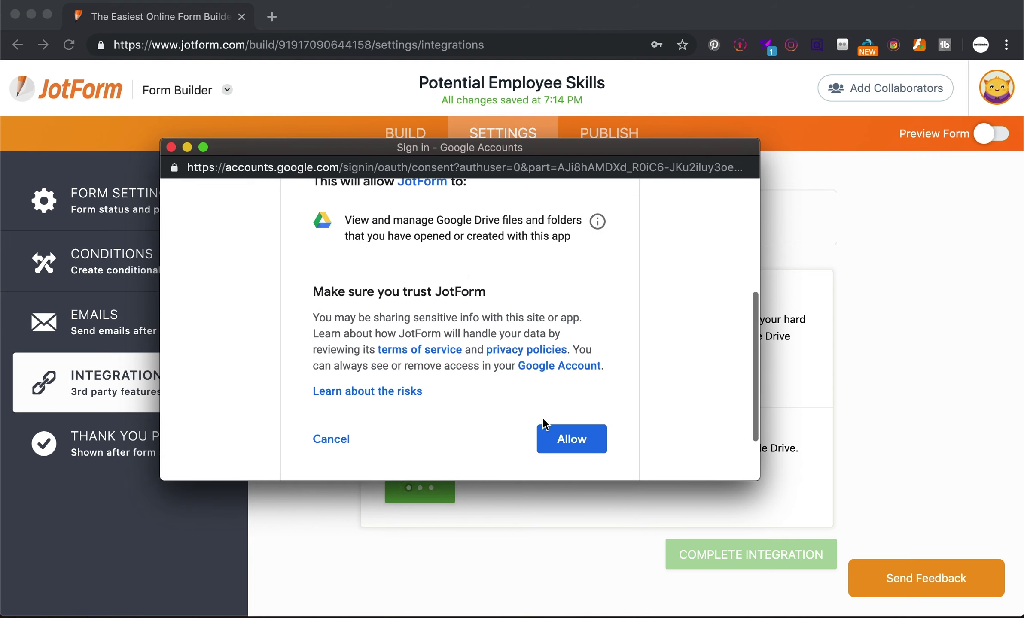
left_click(556, 441)
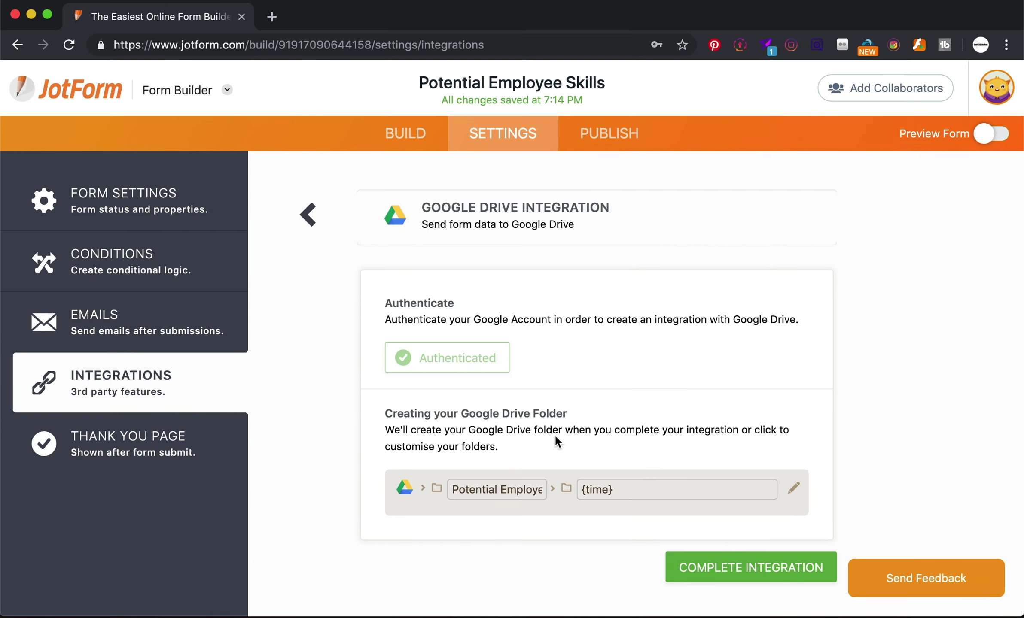
scroll(554, 433, "down", 2)
left_click(688, 473)
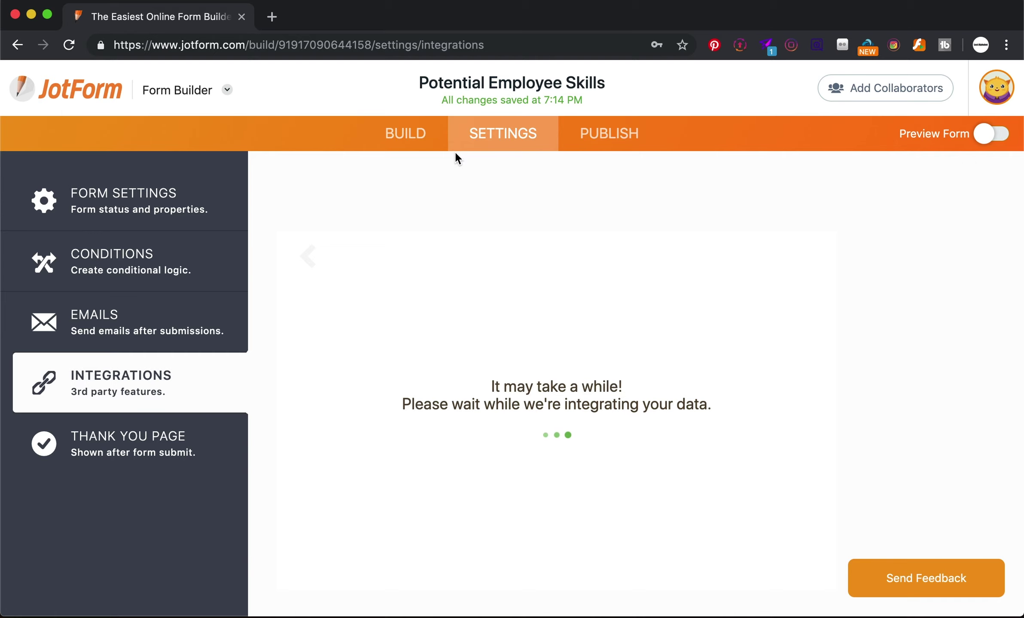
left_click(422, 141)
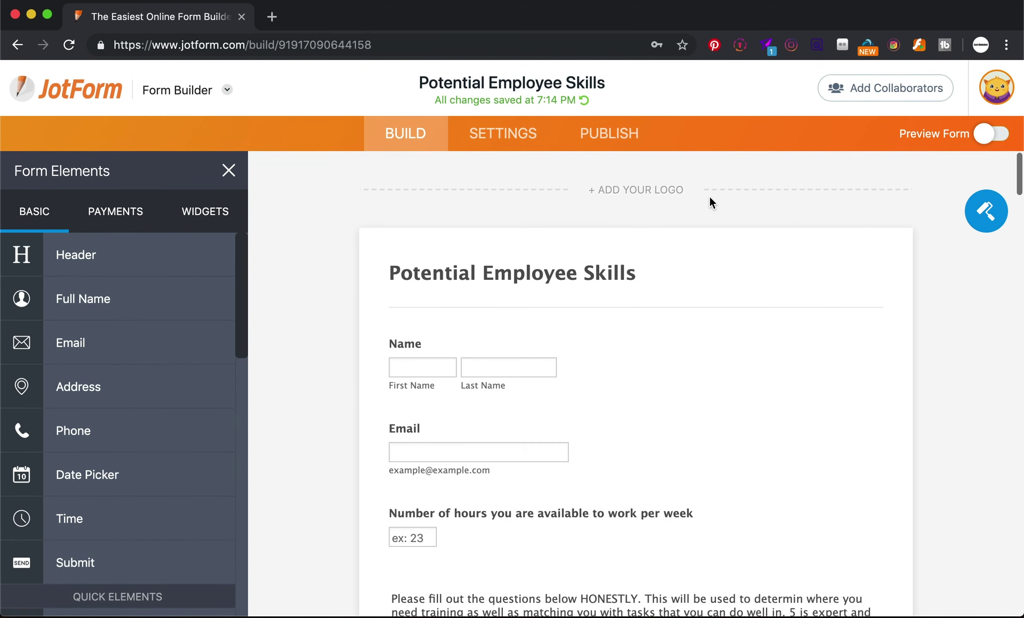
Use the Lost Alphabet image from My Images as a centre-aligned logo, then go to Publish.
left_click(674, 194)
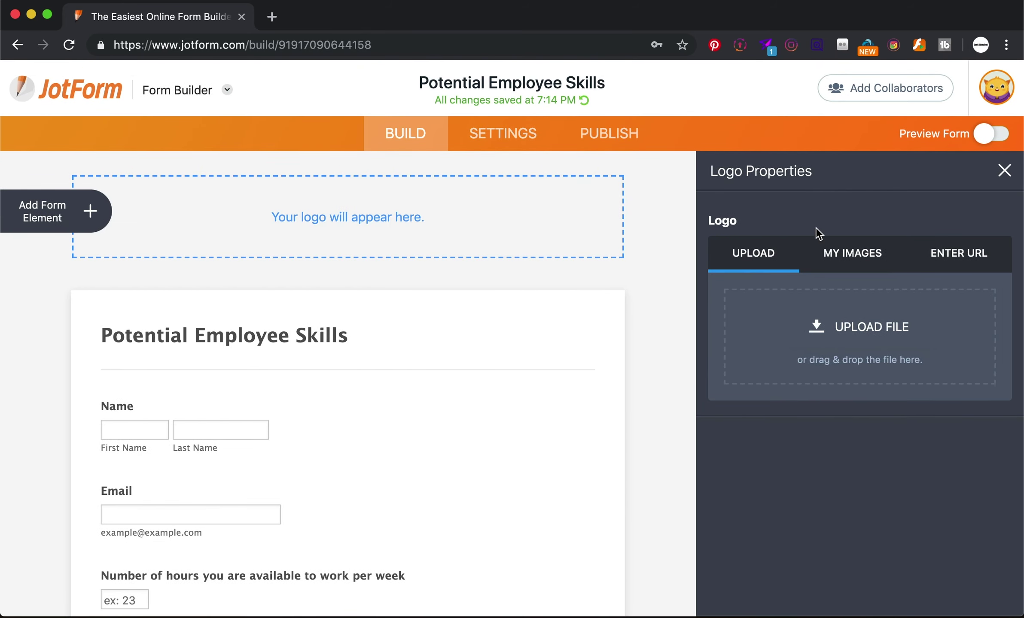
left_click(868, 257)
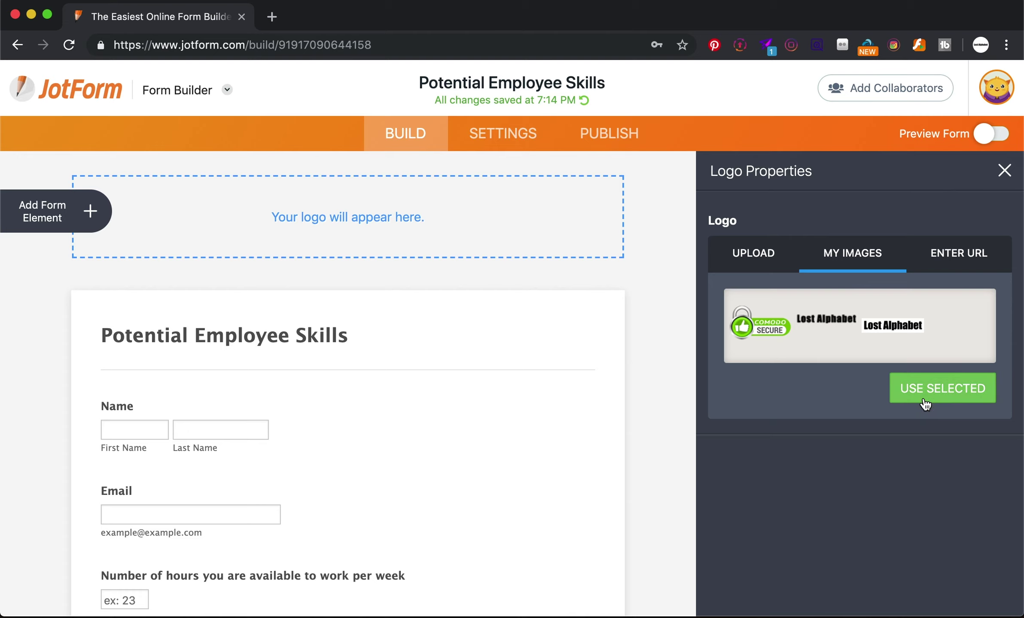
left_click(840, 324)
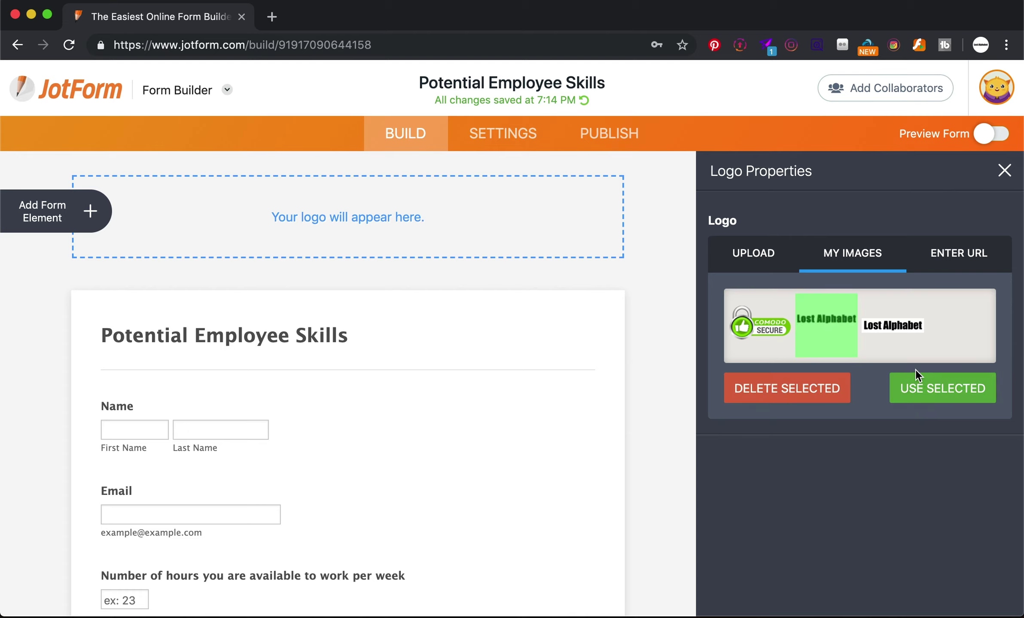
left_click(930, 388)
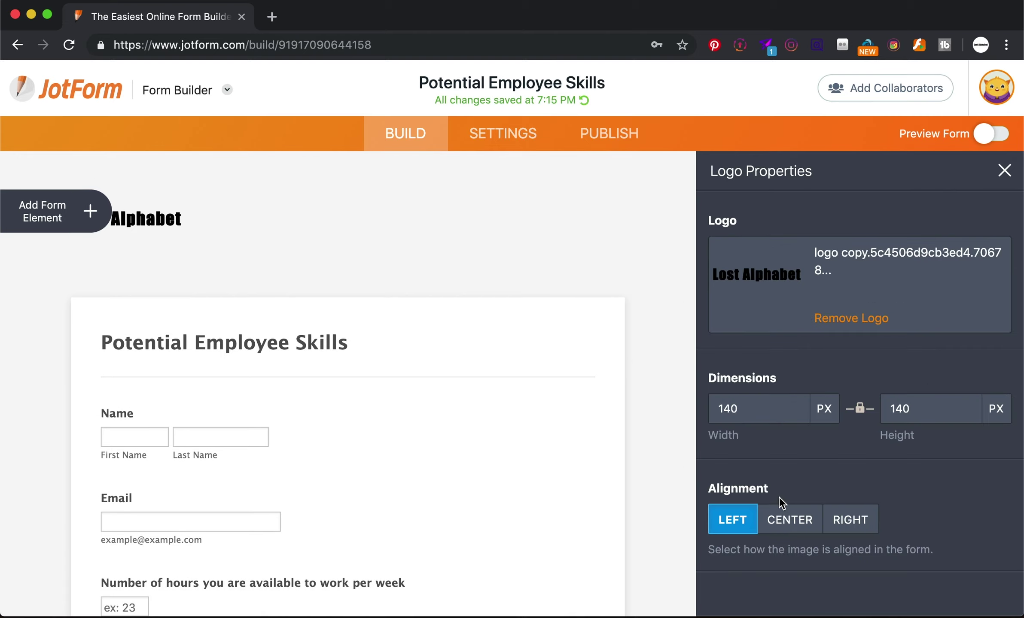
left_click(784, 519)
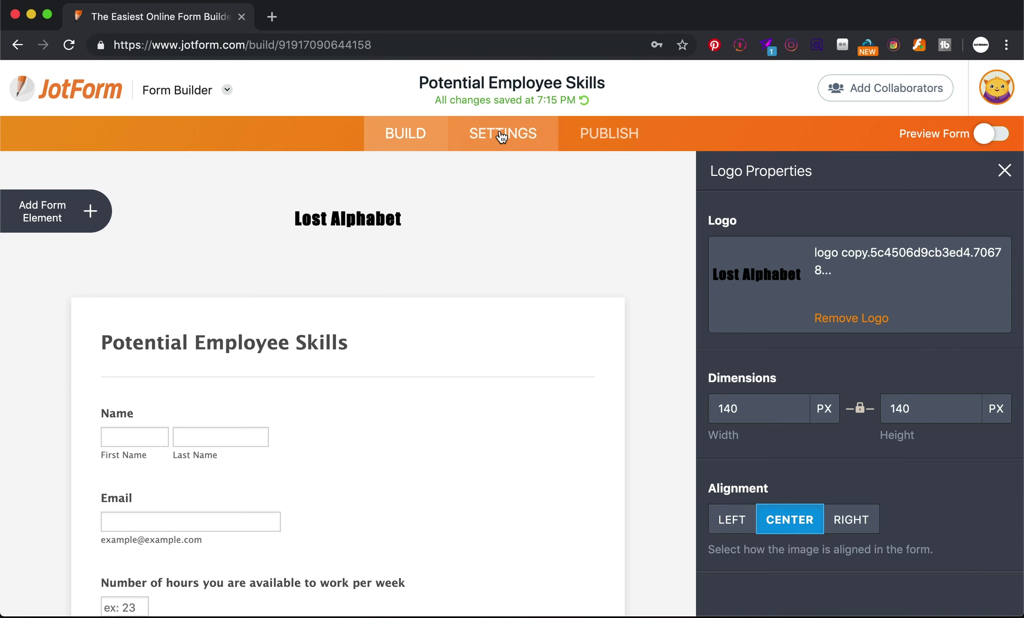
left_click(604, 144)
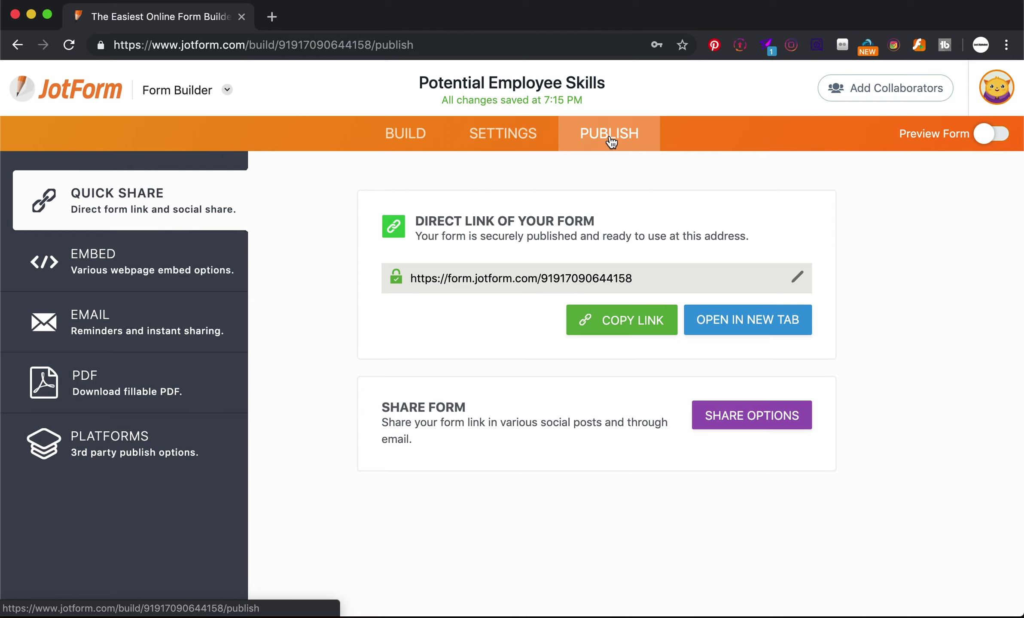
Turn on Preview Form and scroll the desktop preview from the logo down to Submit.
left_click(983, 135)
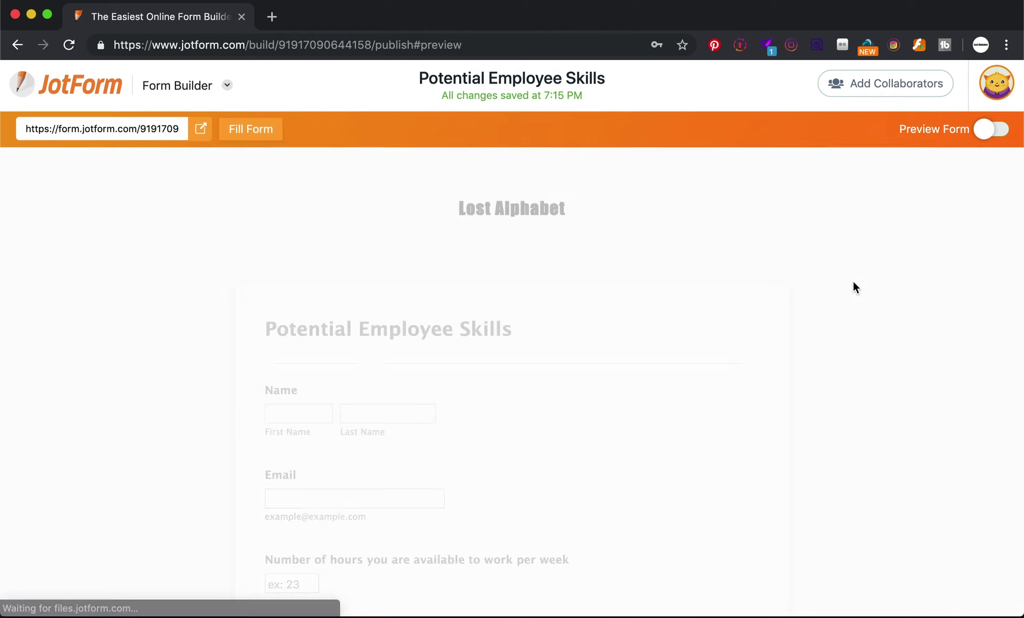
scroll(730, 399, "down", 5)
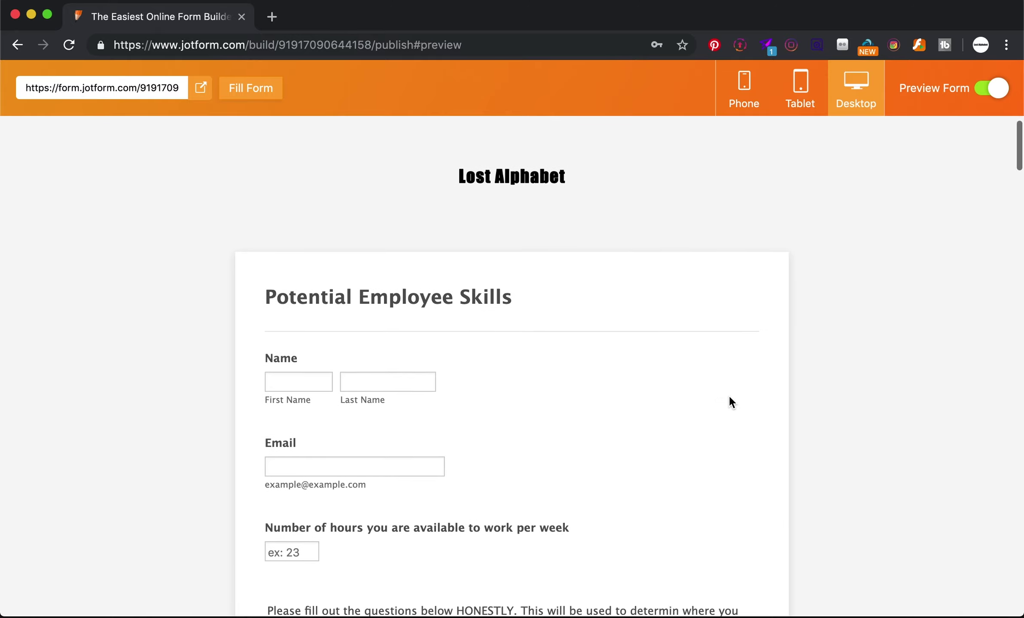
scroll(729, 398, "down", 20)
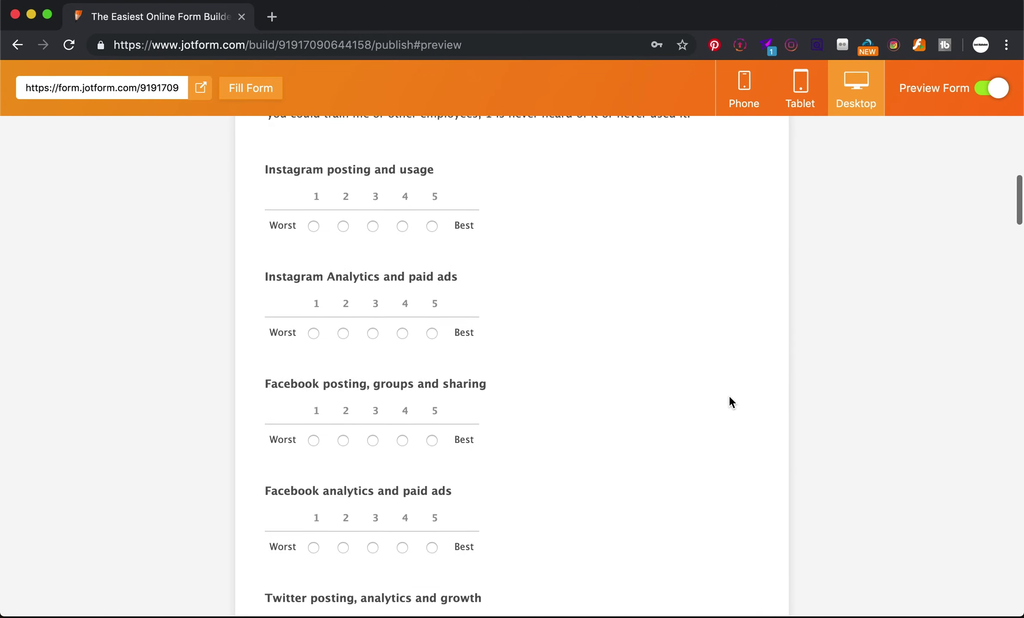
scroll(729, 397, "down", 15)
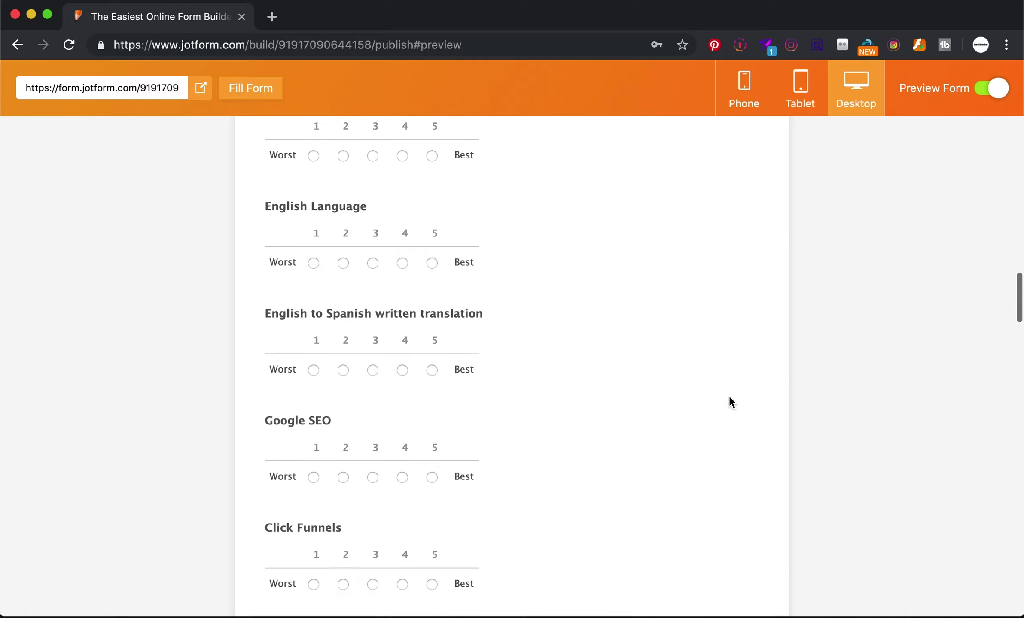
scroll(730, 401, "down", 20)
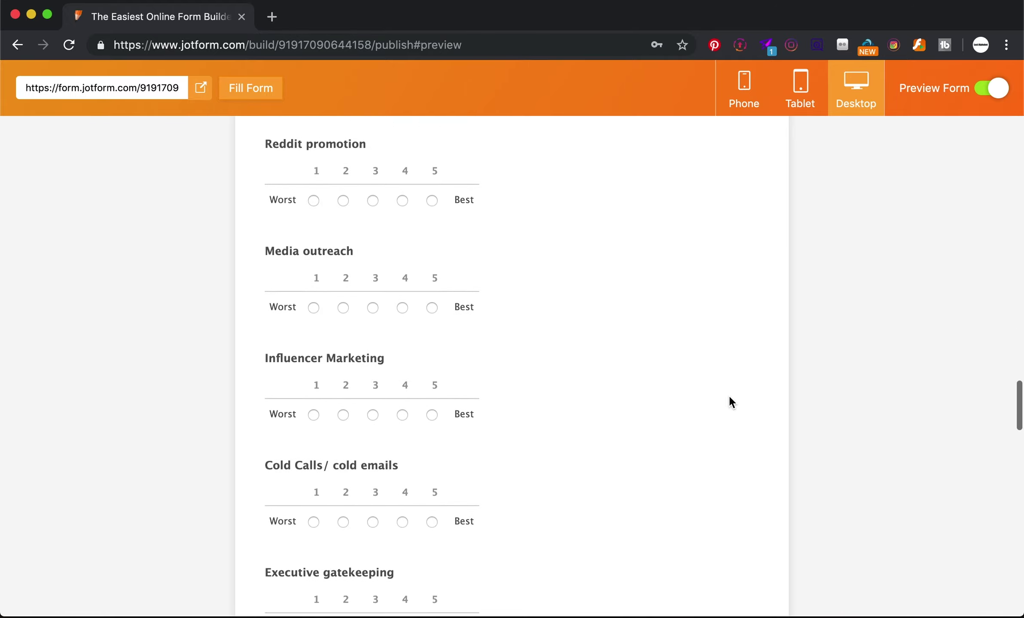
scroll(730, 402, "down", 20)
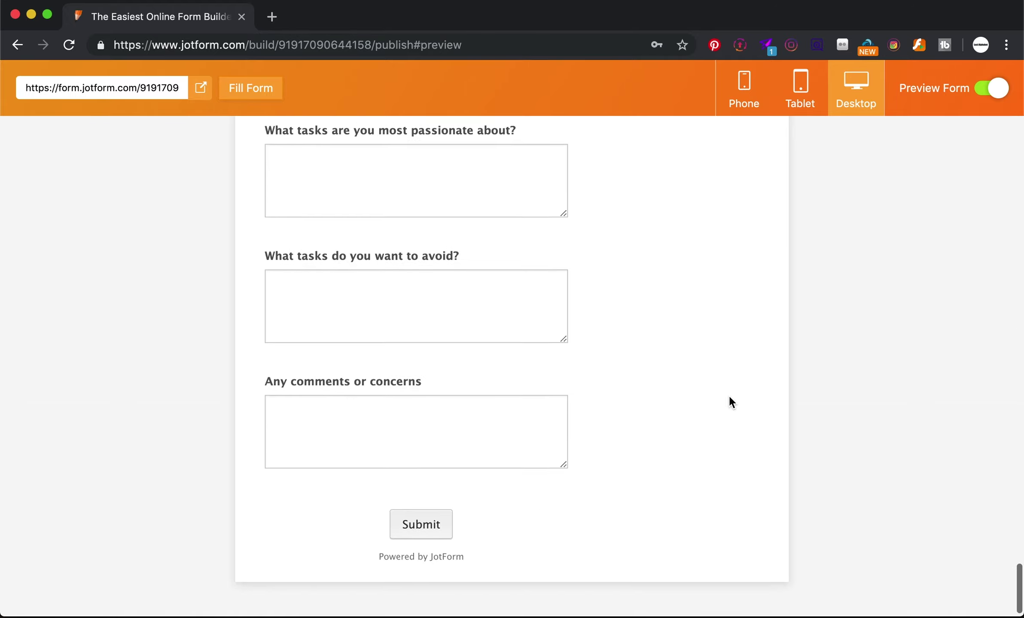
scroll(730, 401, "up", 20)
scroll(732, 402, "up", 20)
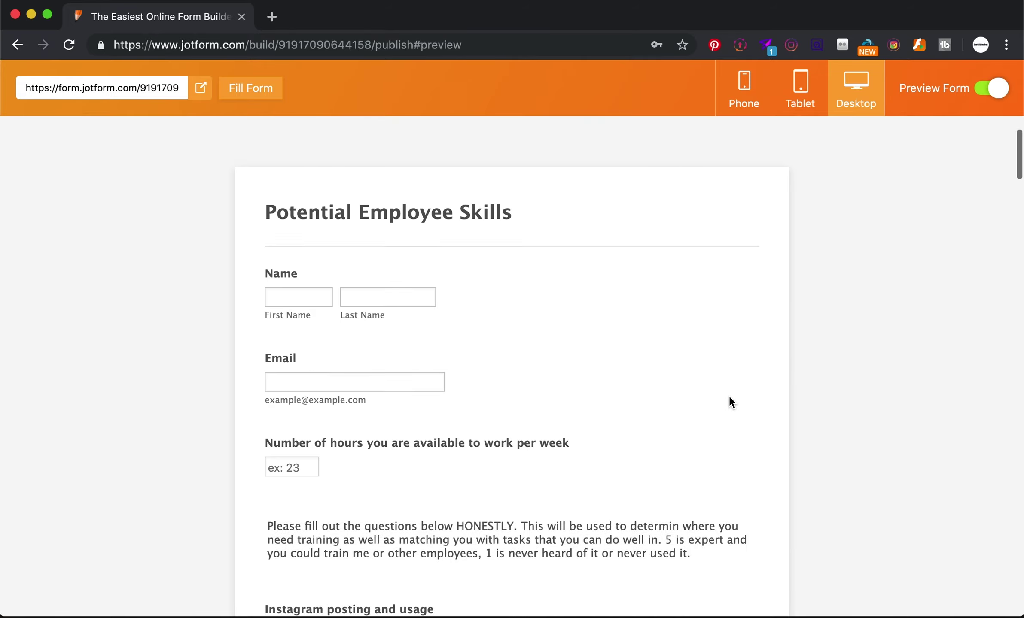
scroll(732, 402, "down", 8)
scroll(729, 399, "down", 20)
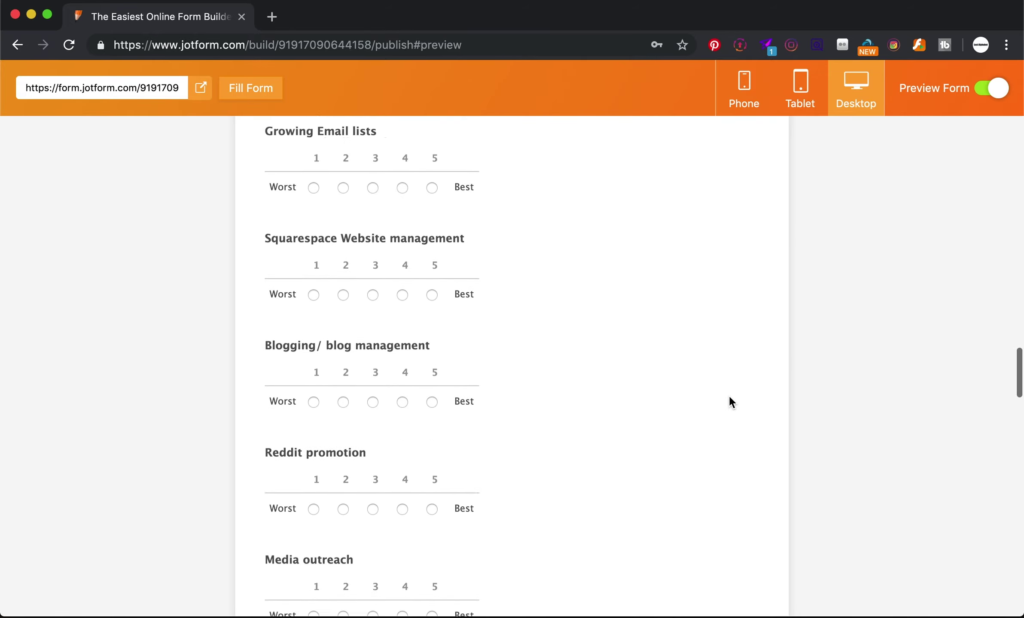
scroll(729, 399, "down", 5)
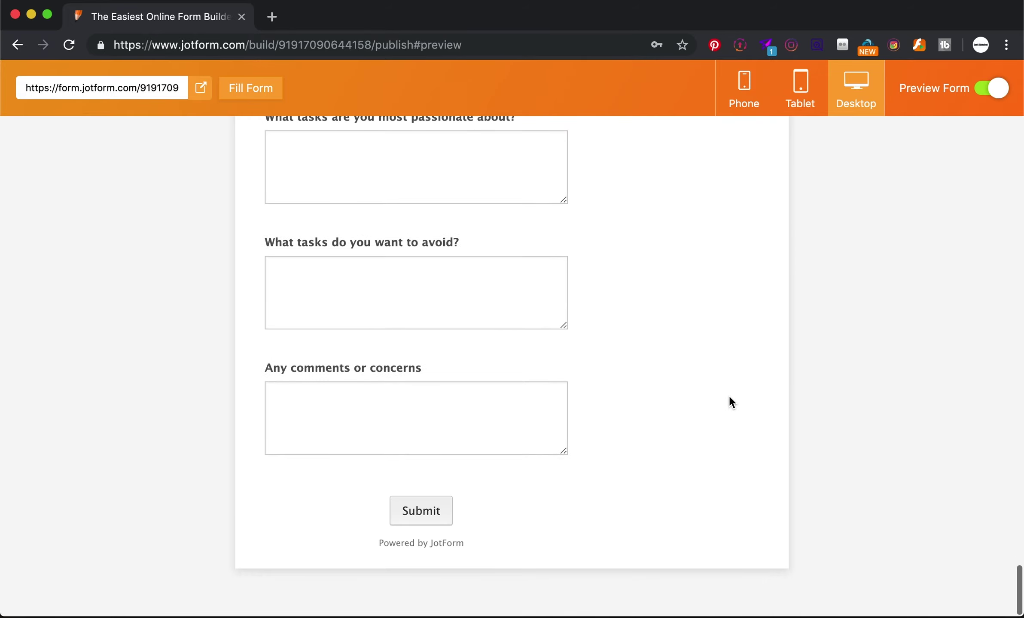
scroll(730, 398, "up", 20)
scroll(730, 398, "up", 15)
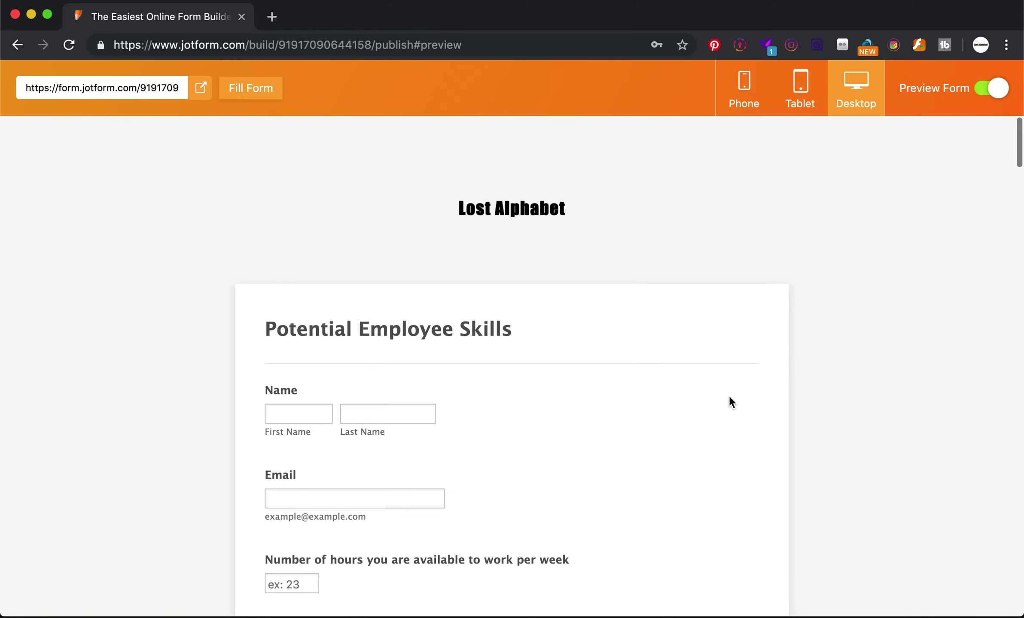
scroll(730, 398, "down", 20)
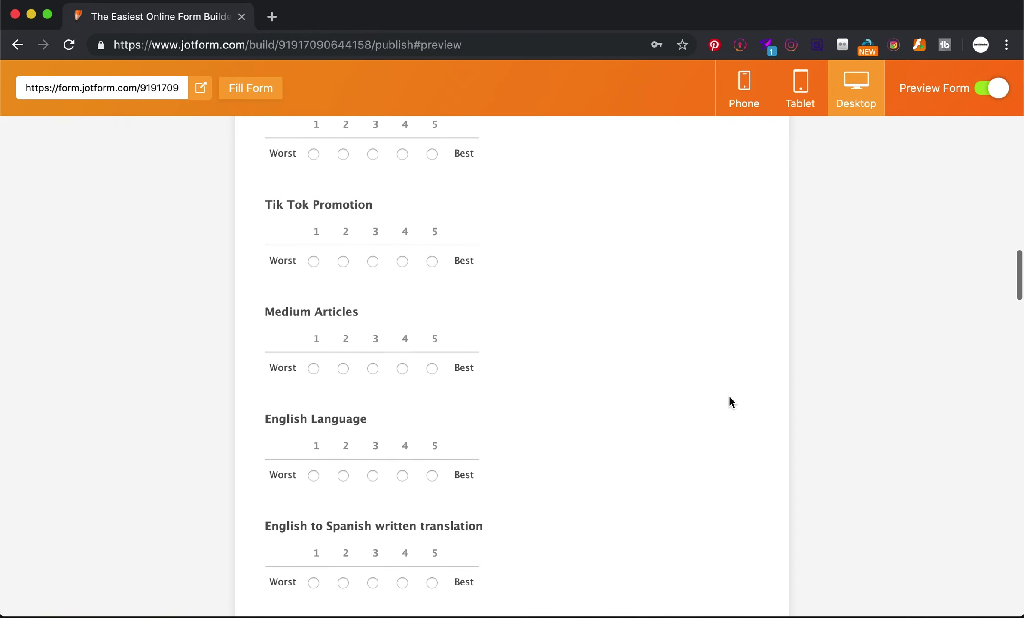
scroll(729, 398, "down", 2)
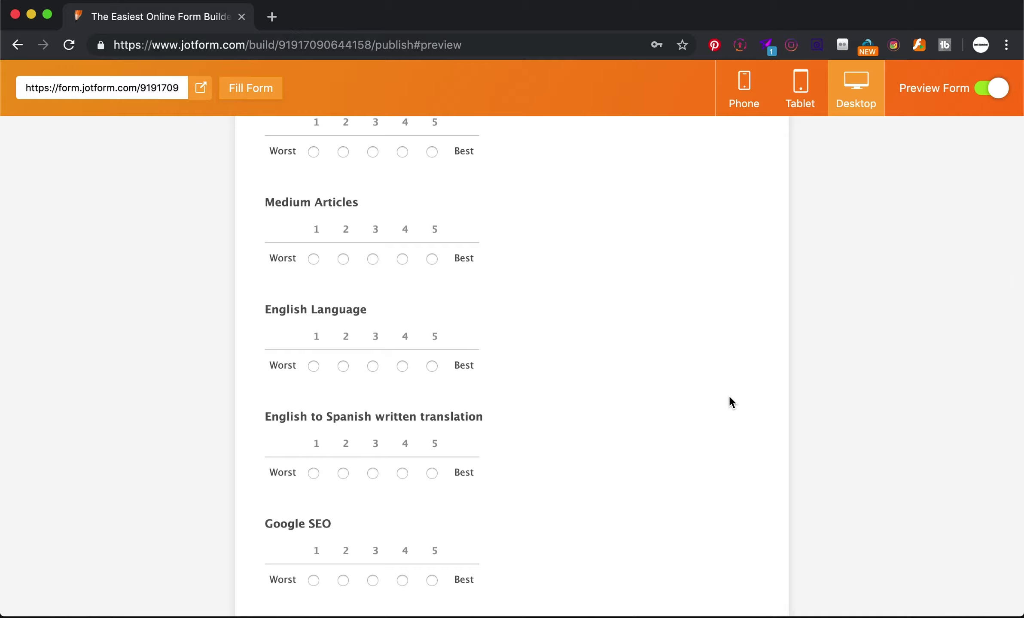
scroll(729, 398, "down", 15)
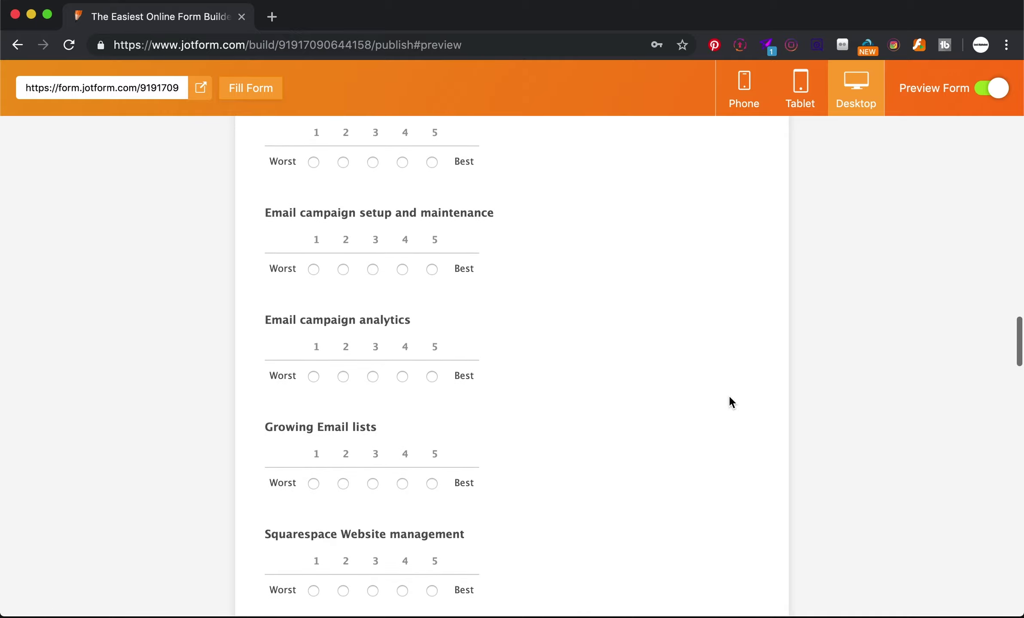
scroll(730, 398, "up", 20)
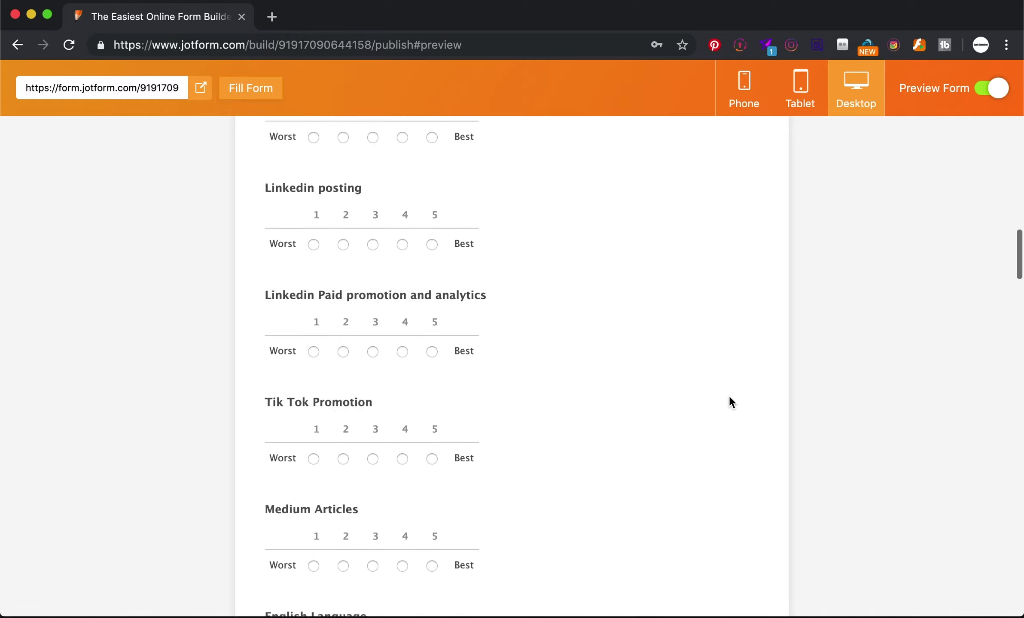
scroll(730, 399, "down", 15)
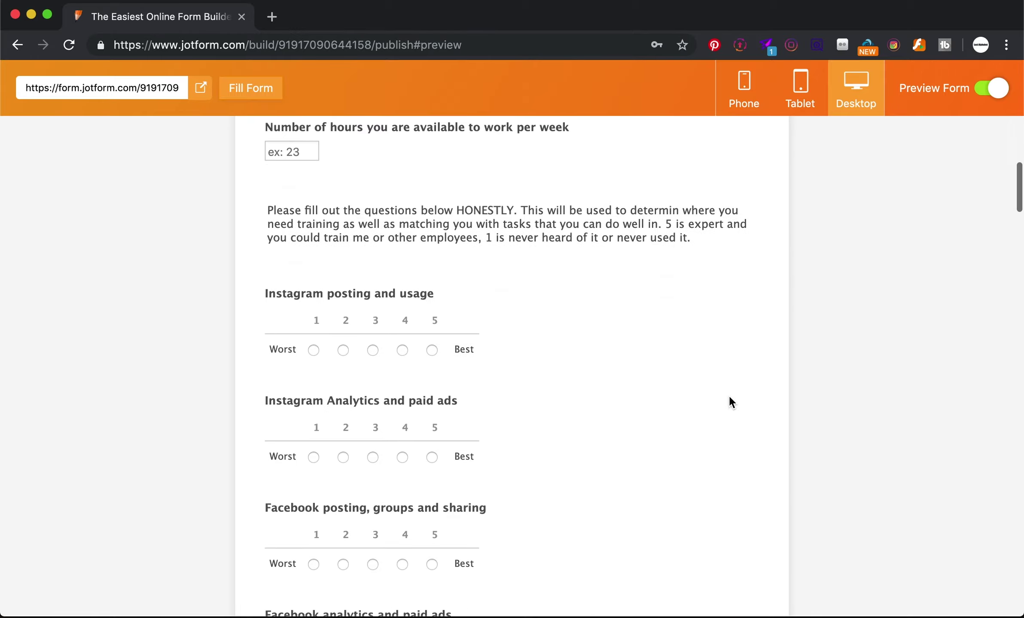
scroll(729, 397, "down", 15)
scroll(729, 397, "up", 15)
scroll(729, 398, "up", 20)
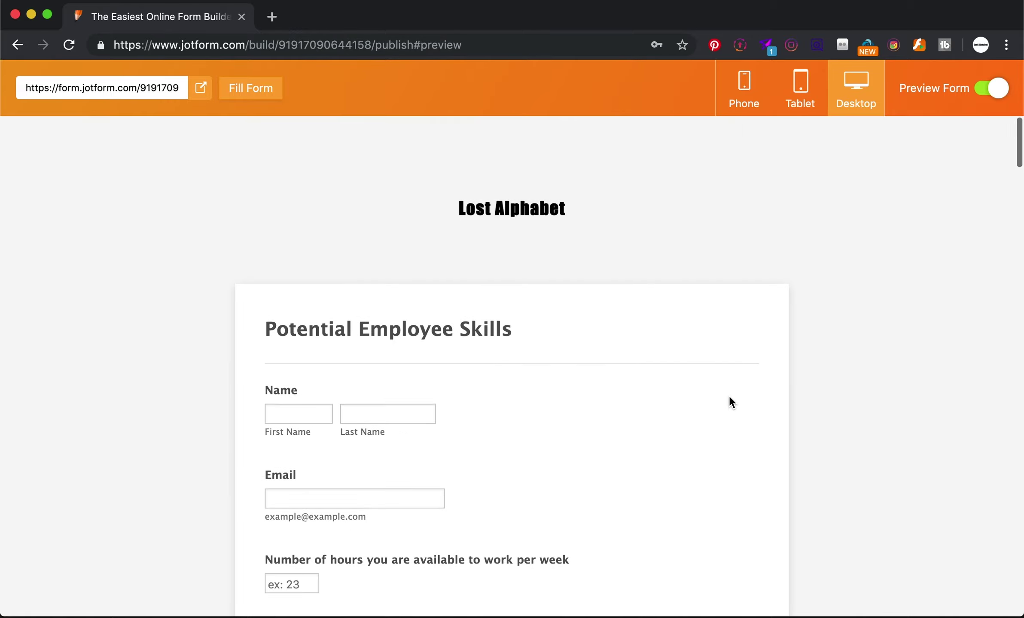
scroll(729, 397, "down", 18)
scroll(730, 401, "down", 15)
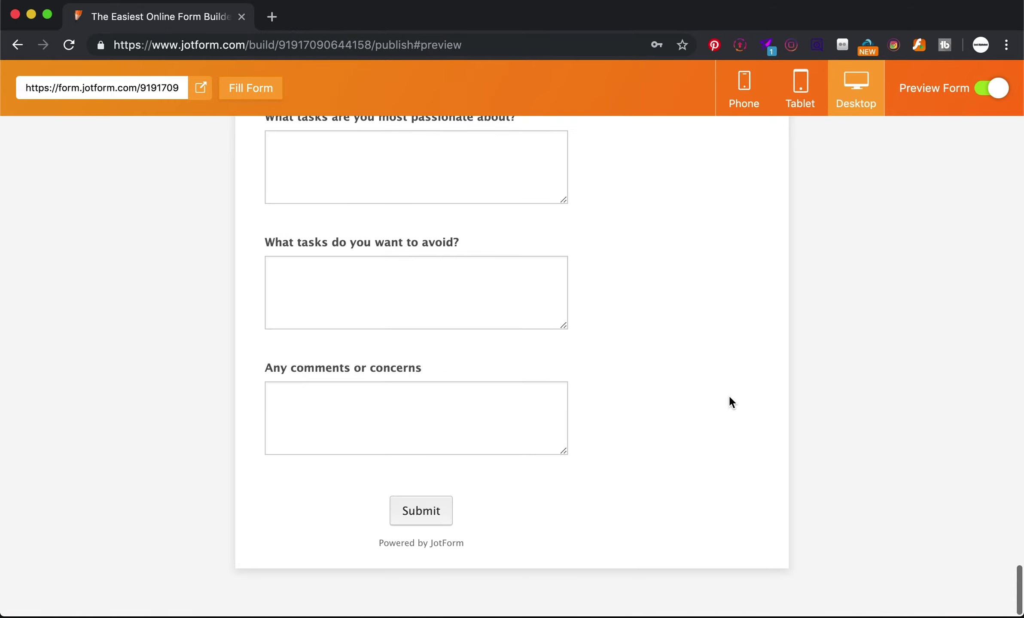
scroll(729, 397, "up", 20)
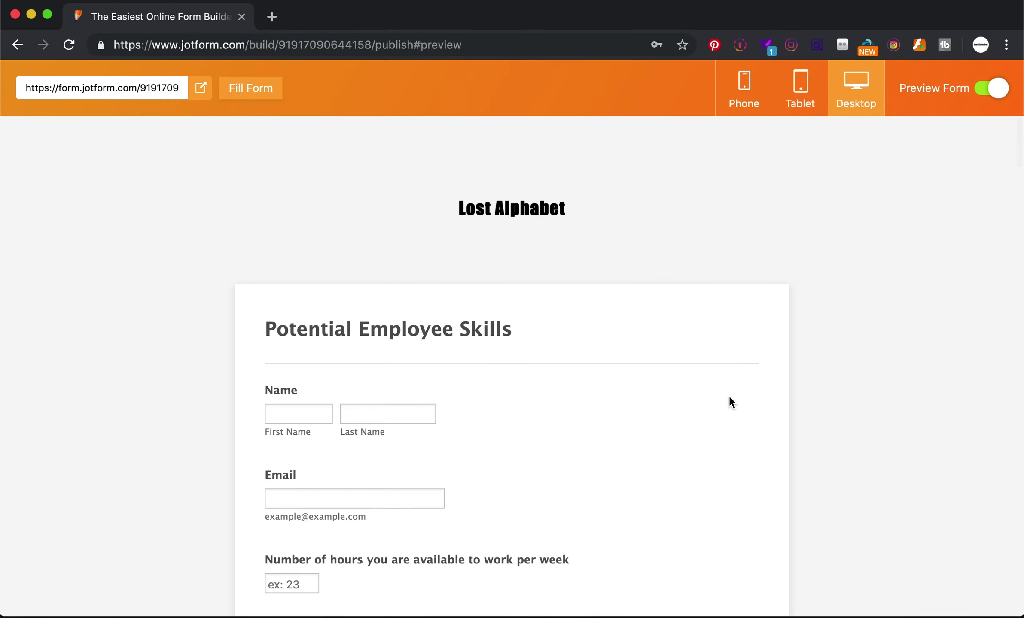